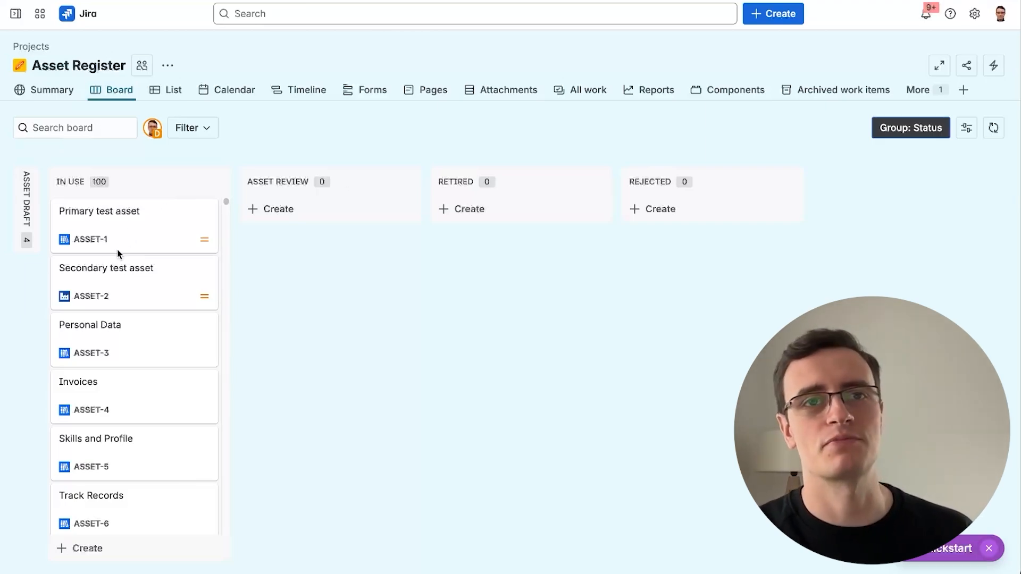
Step: Open the Secondary test asset work item on the board to view its details, then close it
click(128, 284)
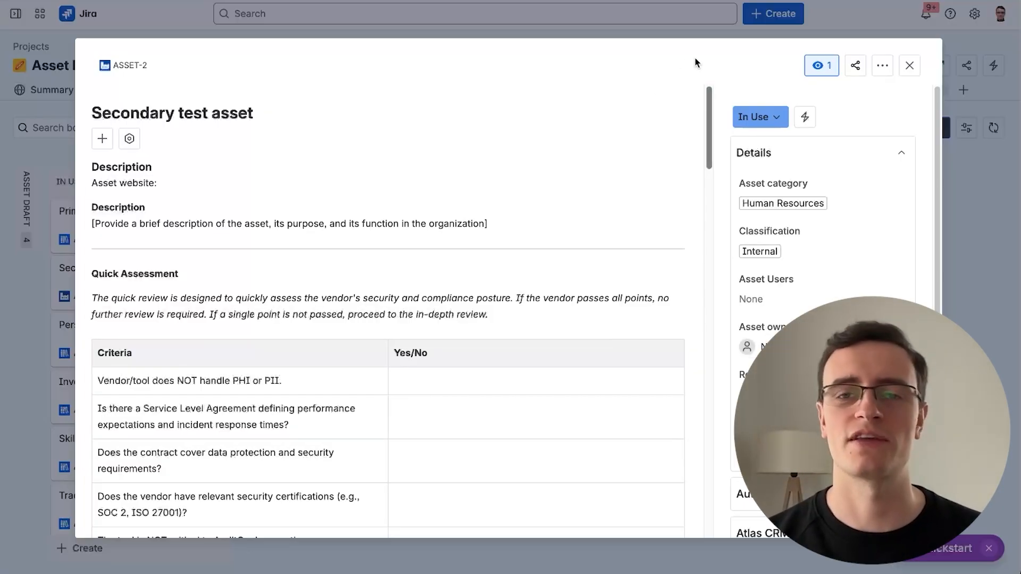
key(Escape)
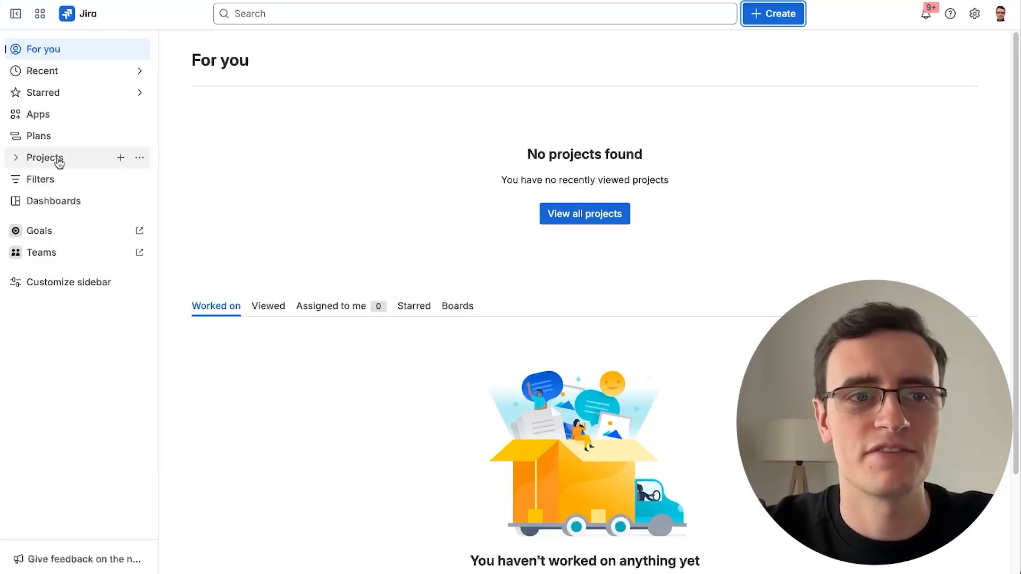
Step: Start creating a new project from the Blank project template
click(120, 157)
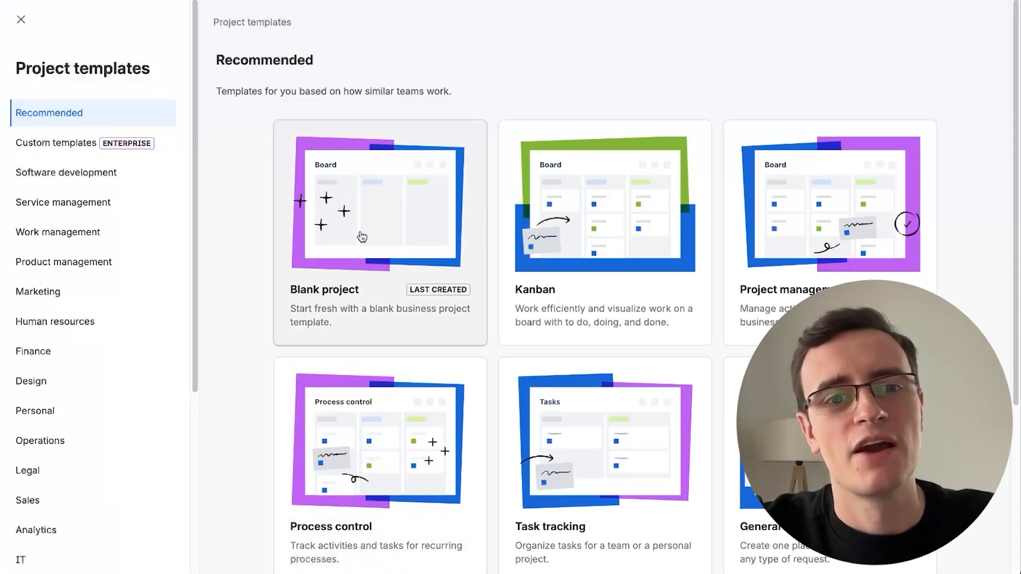
scroll(801, 164, down, 3)
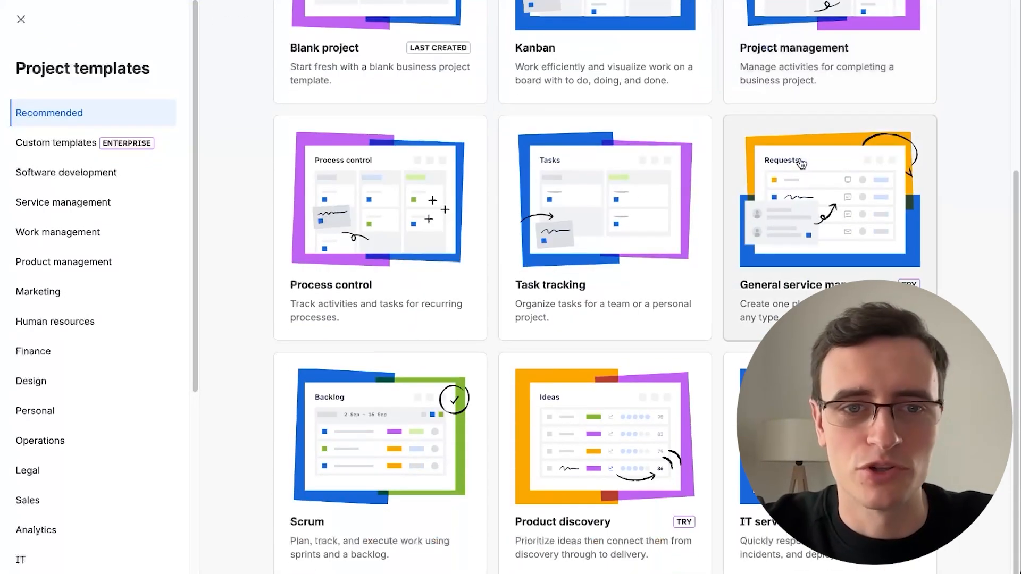
scroll(801, 163, up, 3)
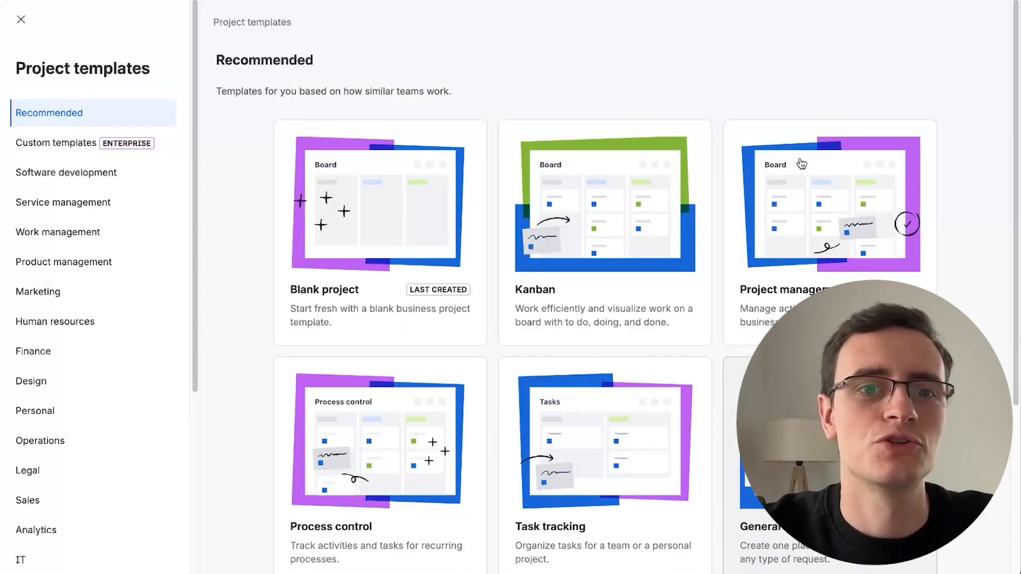
click(343, 191)
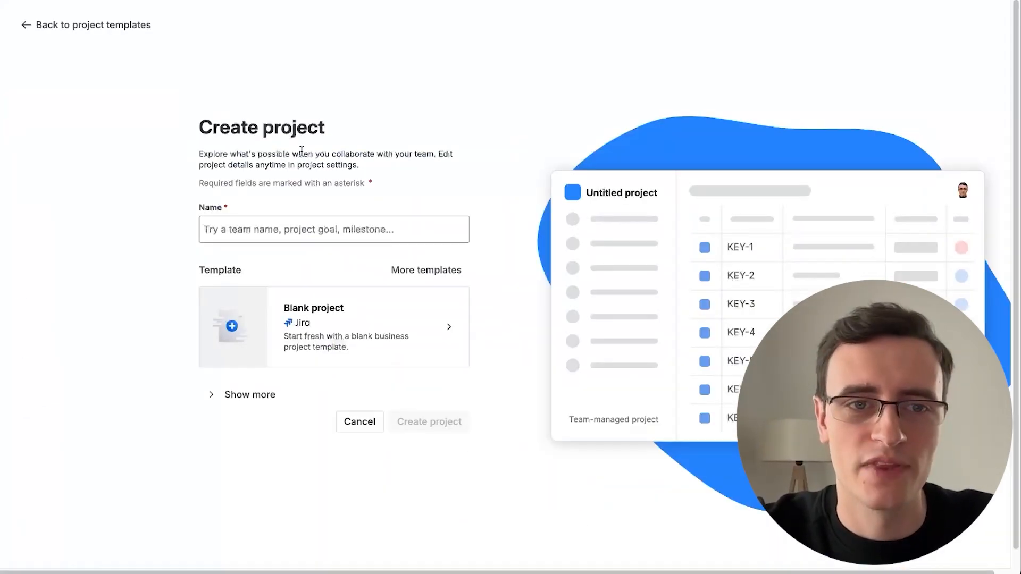
Step: Name the new project Asset Register
click(270, 230)
text(Asset re)
key(BackSpace)
key(BackSpace)
text(Re)
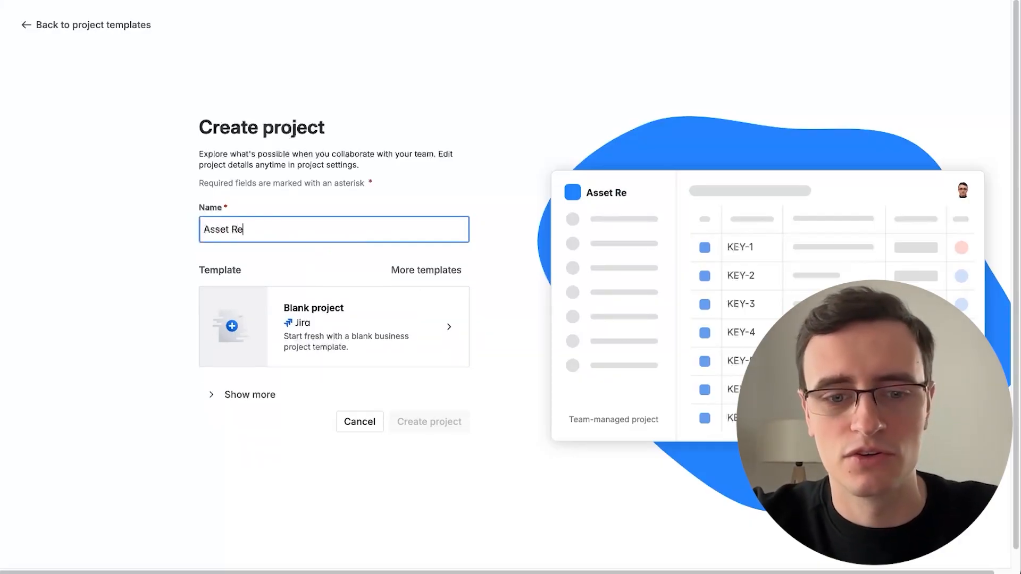
text(gister)
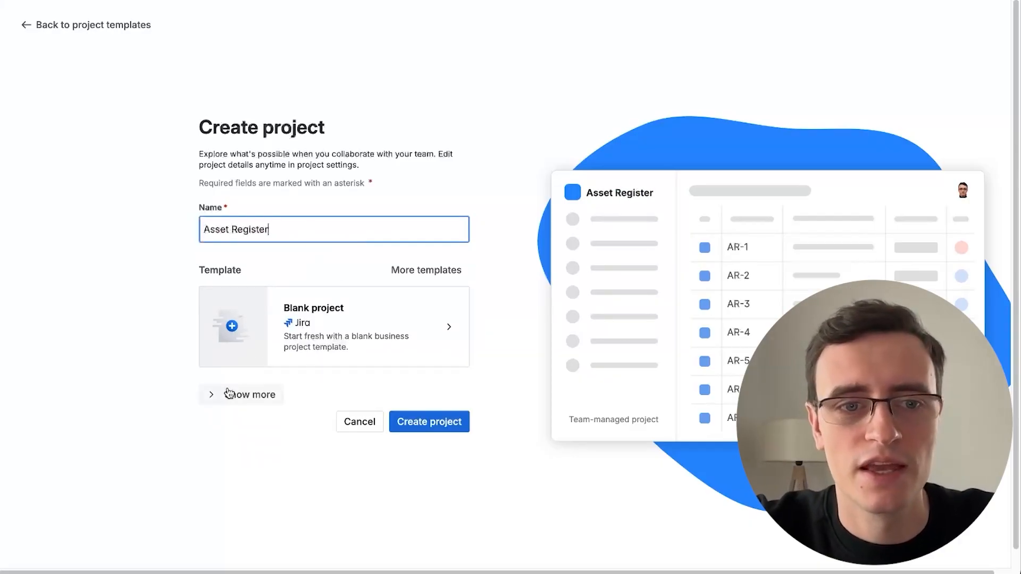
Step: Expand the additional project options and set the project type to Company-managed
click(224, 394)
scroll(219, 394, down, 1)
click(265, 346)
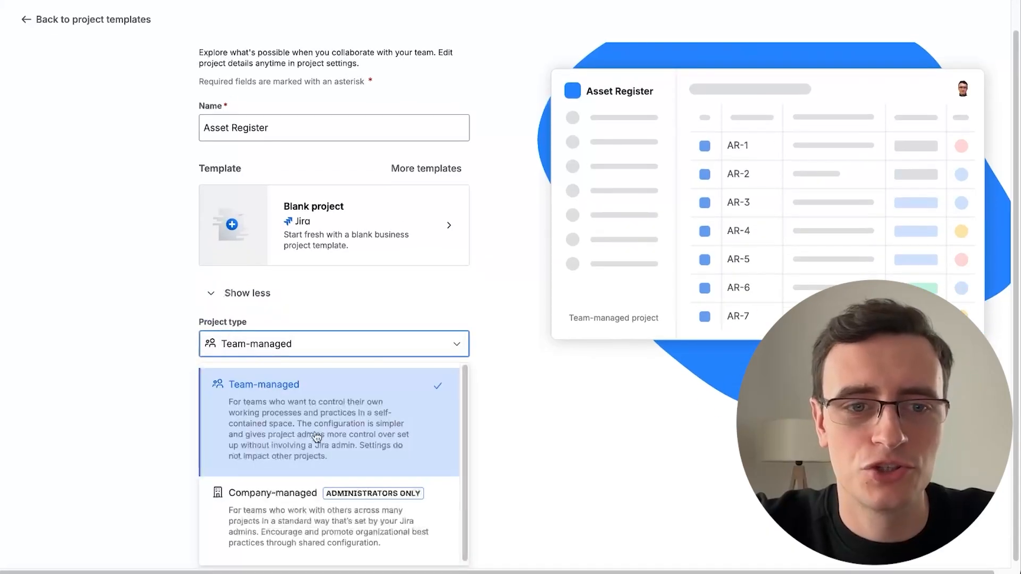
click(282, 500)
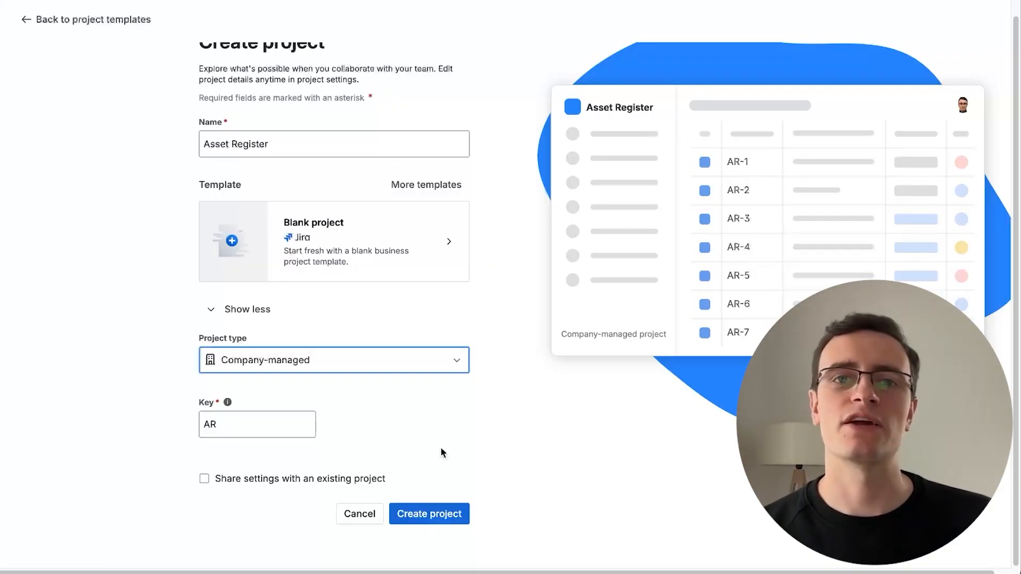
click(426, 369)
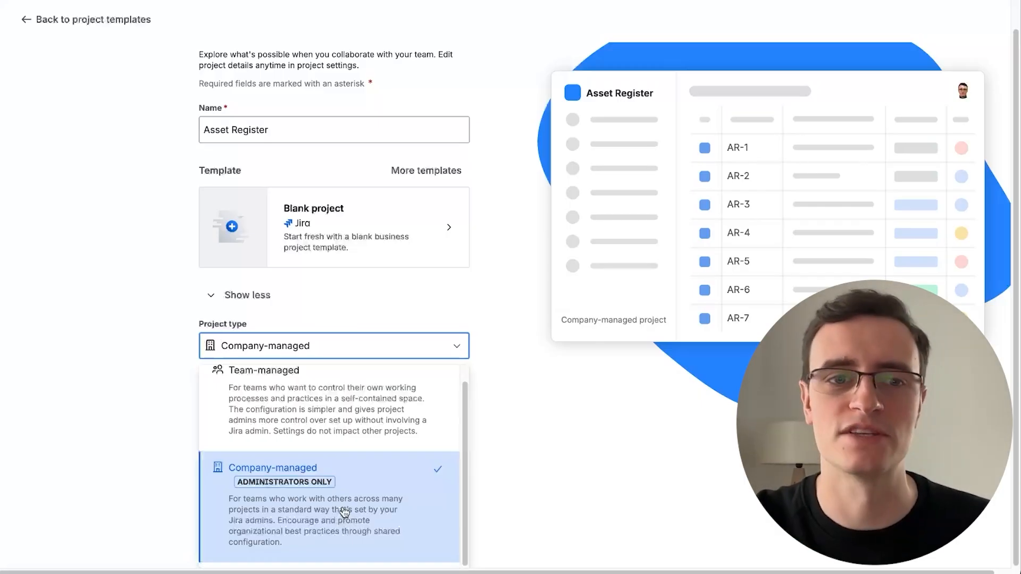
click(345, 511)
Step: Set the project key to ASSET and create the project
click(239, 424)
text(ASSW)
key(BackSpace)
text(ET)
click(482, 404)
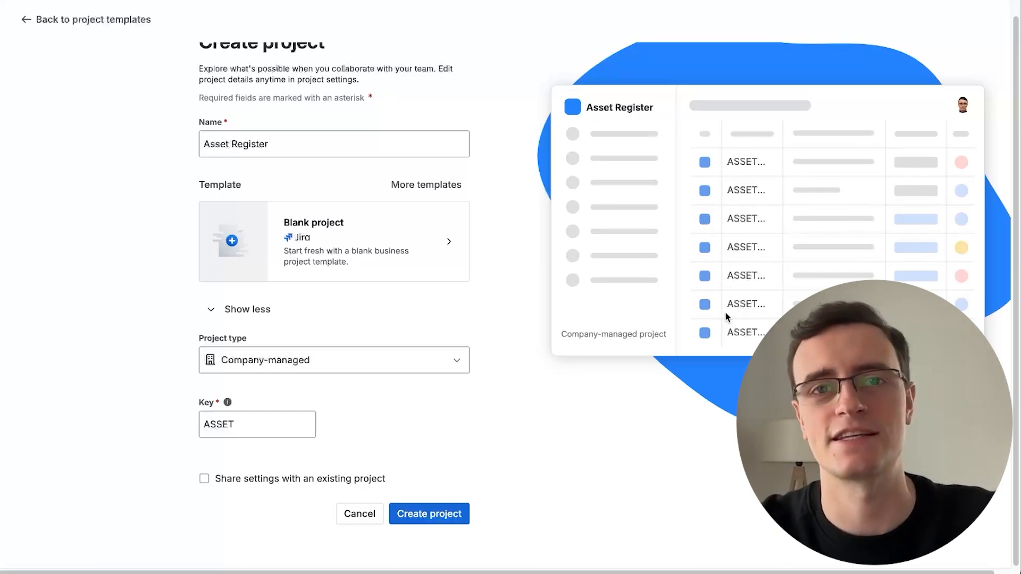
click(414, 519)
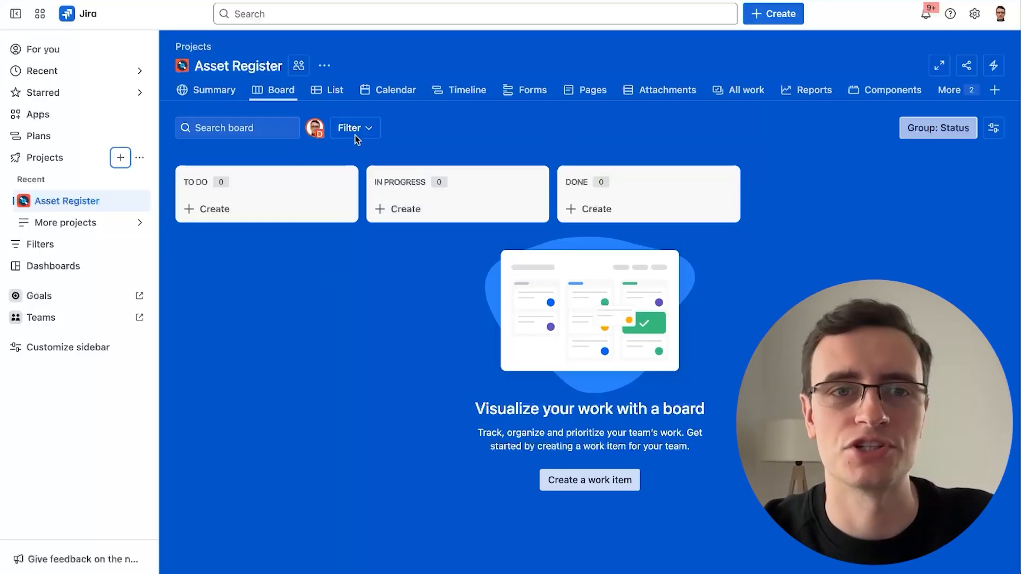
Step: Open the project's default workflow from its settings for editing and move the START node farther up and away from To Do
click(325, 65)
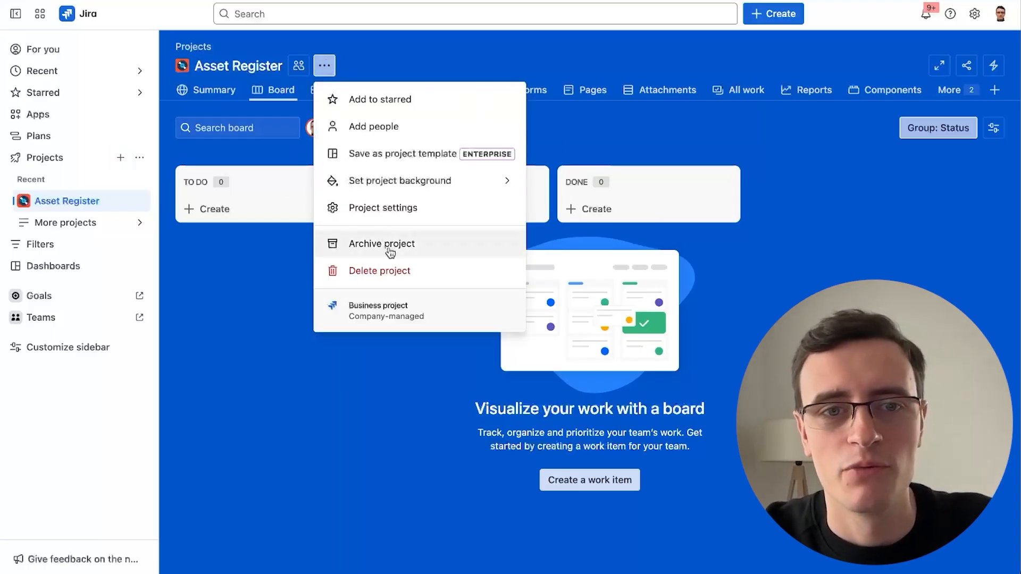
click(438, 214)
click(74, 253)
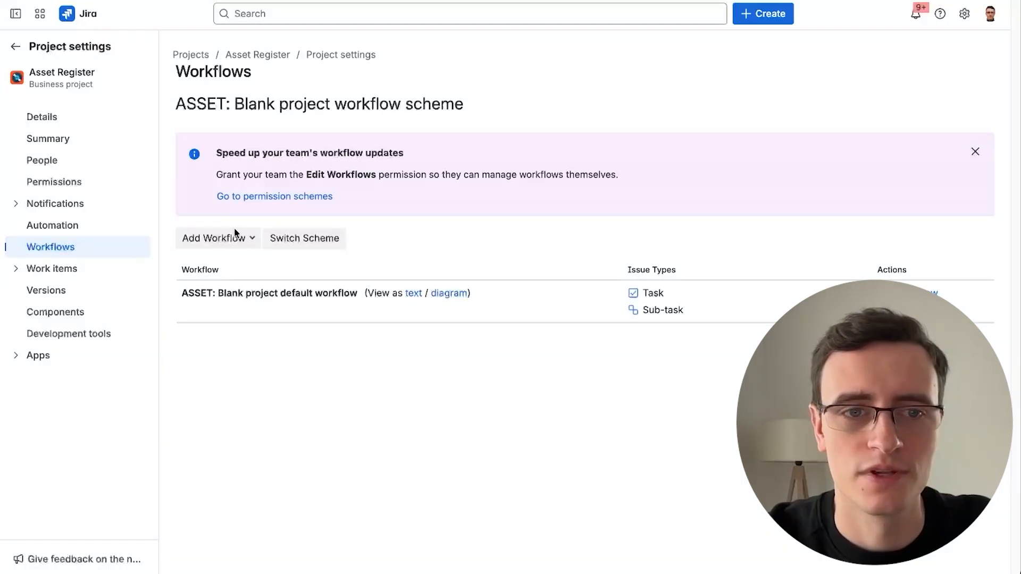
drag(184, 291, 353, 288)
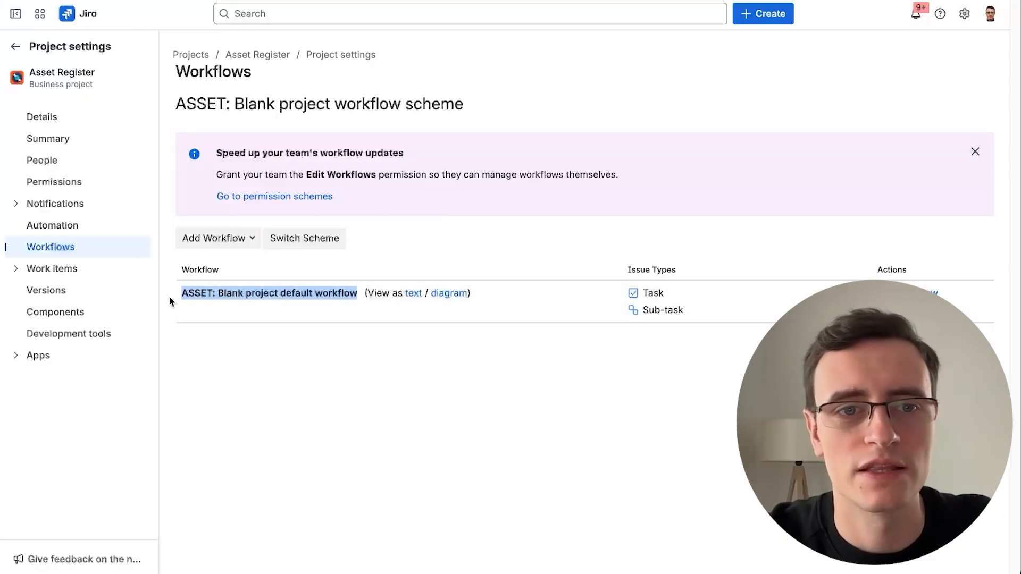
click(283, 362)
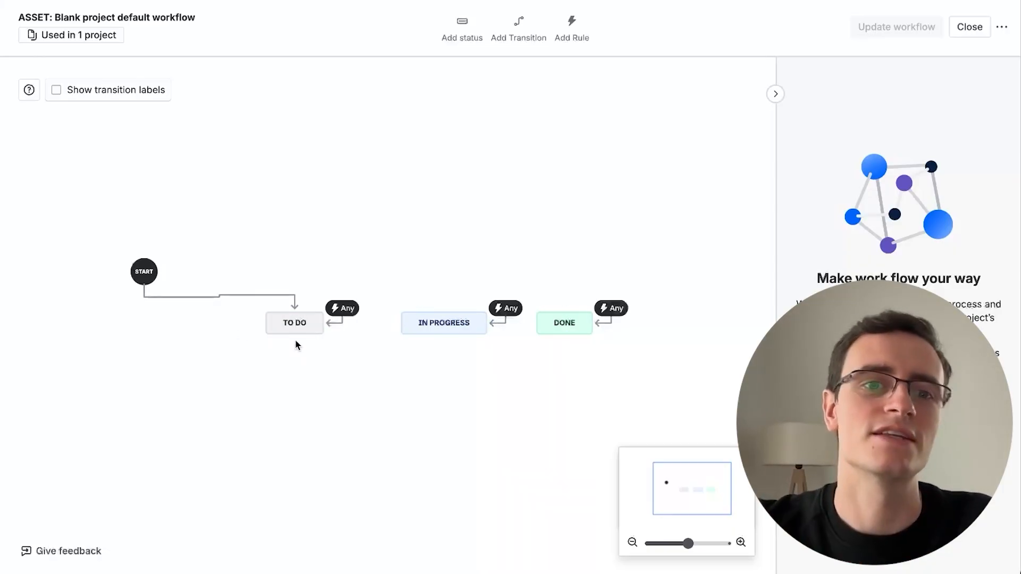
drag(142, 268, 112, 247)
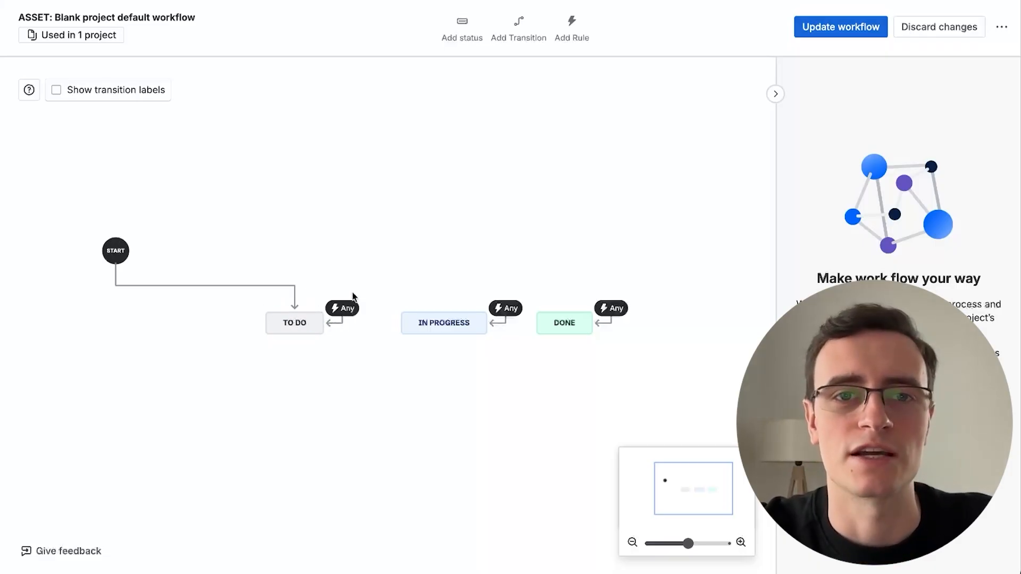
Step: Start adding a status to the workflow and look through the list of existing statuses
click(468, 23)
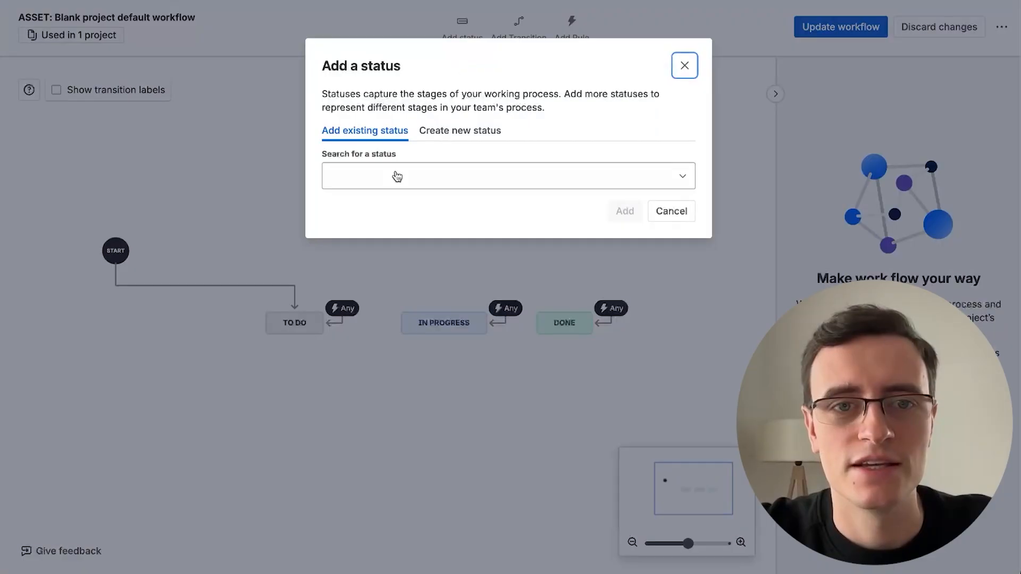
click(392, 182)
scroll(422, 263, down, 3)
scroll(422, 263, up, 3)
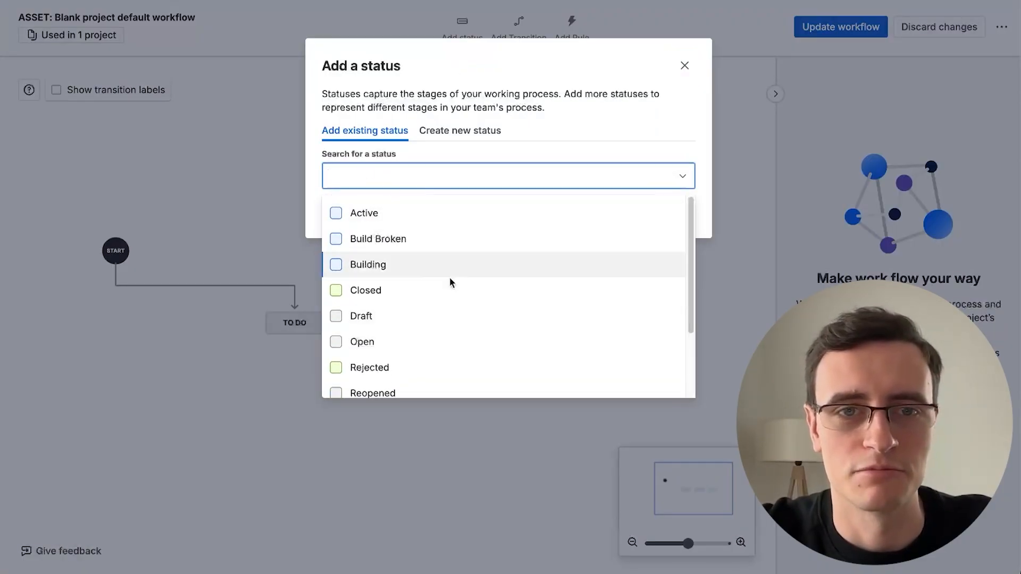
scroll(441, 253, down, 3)
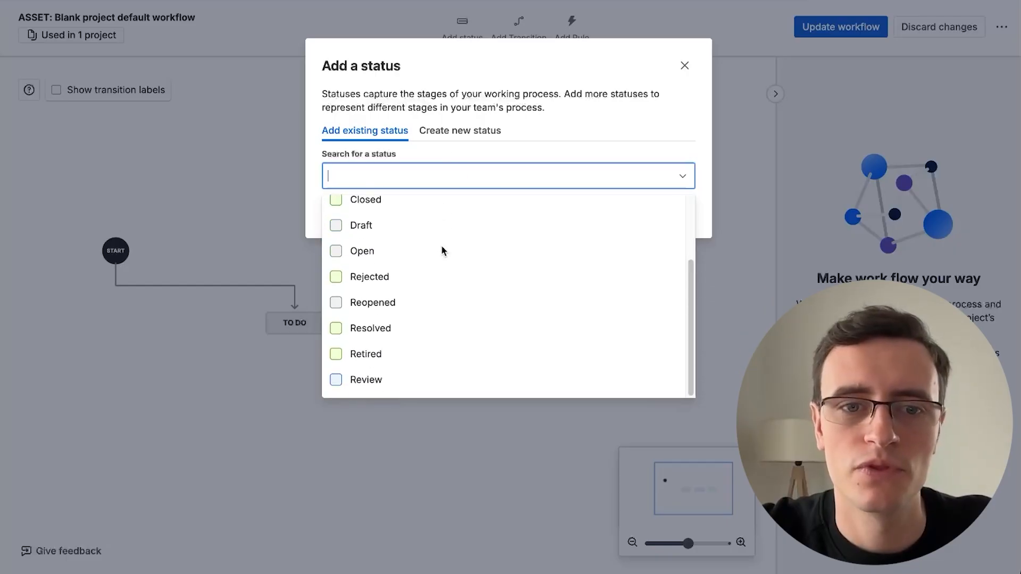
scroll(442, 250, up, 3)
Step: Try to create a new status named Draft in the To do category
click(451, 130)
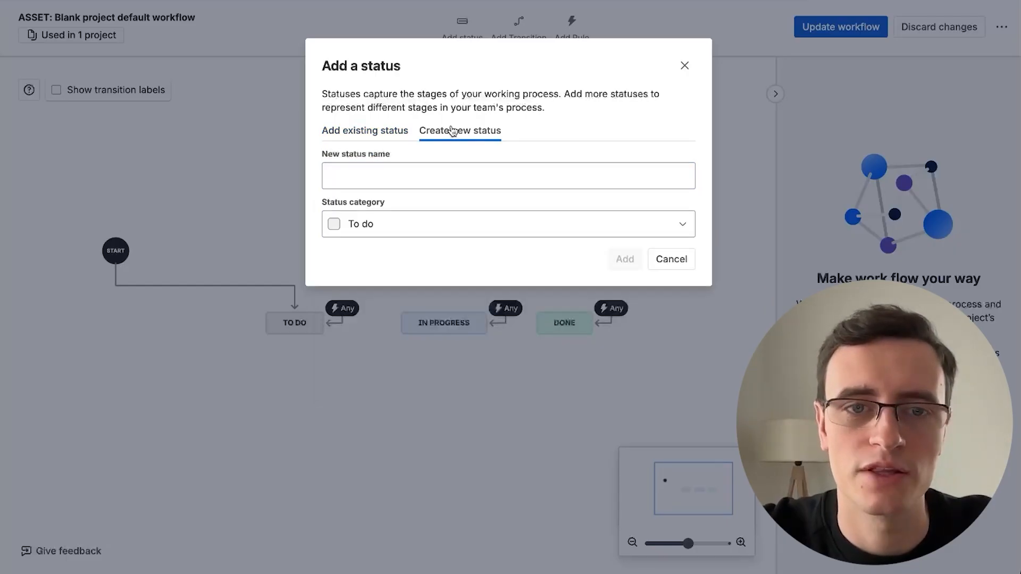
click(431, 177)
text(D)
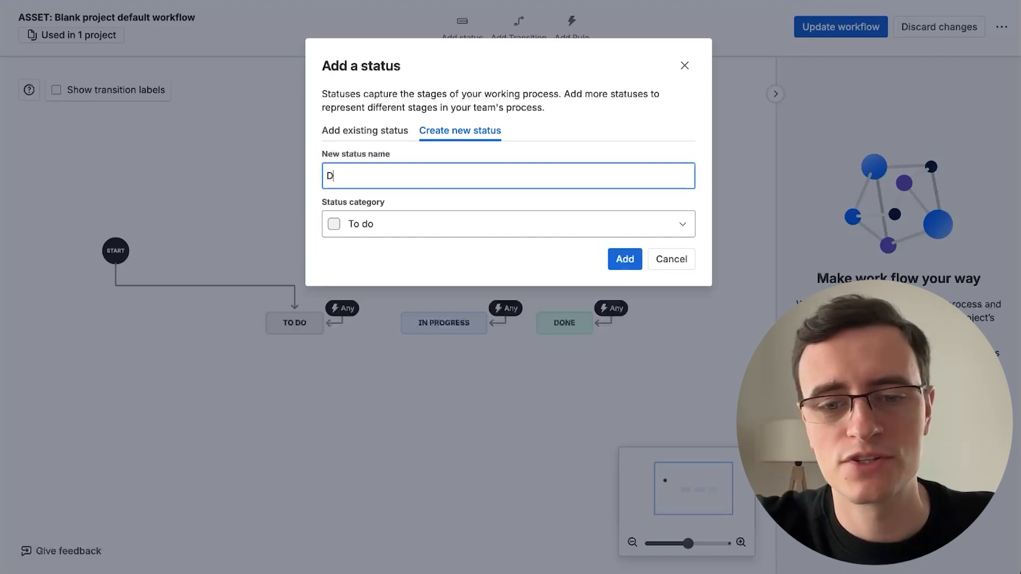
click(425, 236)
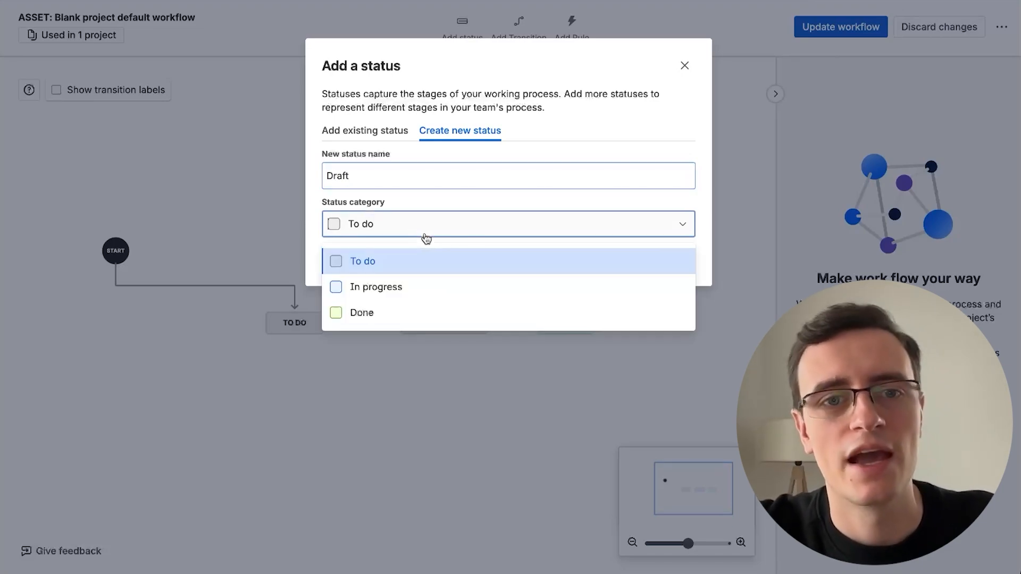
click(390, 264)
click(624, 258)
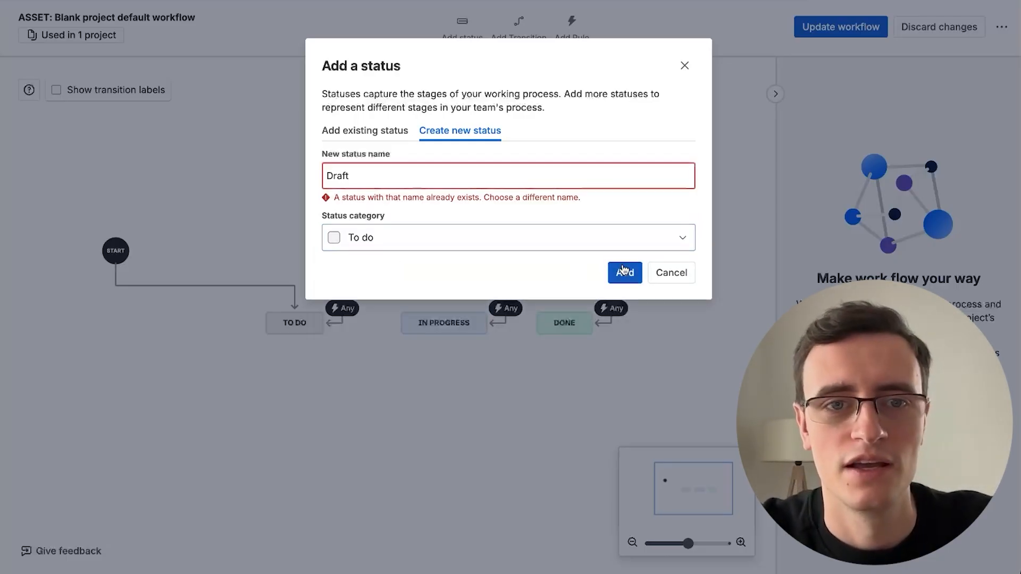
Step: Add the existing Draft status to the workflow and place it above To Do
click(365, 131)
click(417, 179)
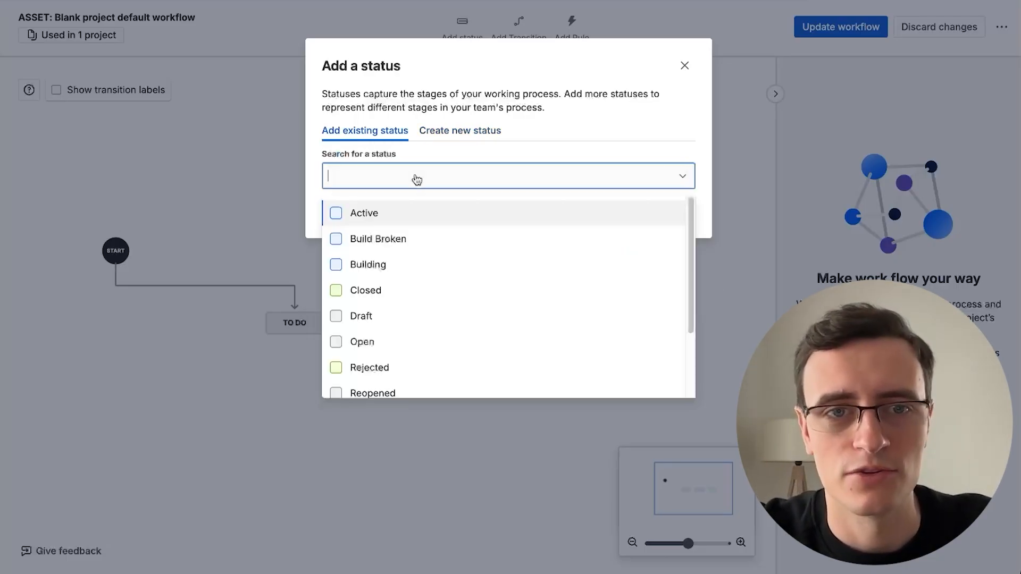
text(dra)
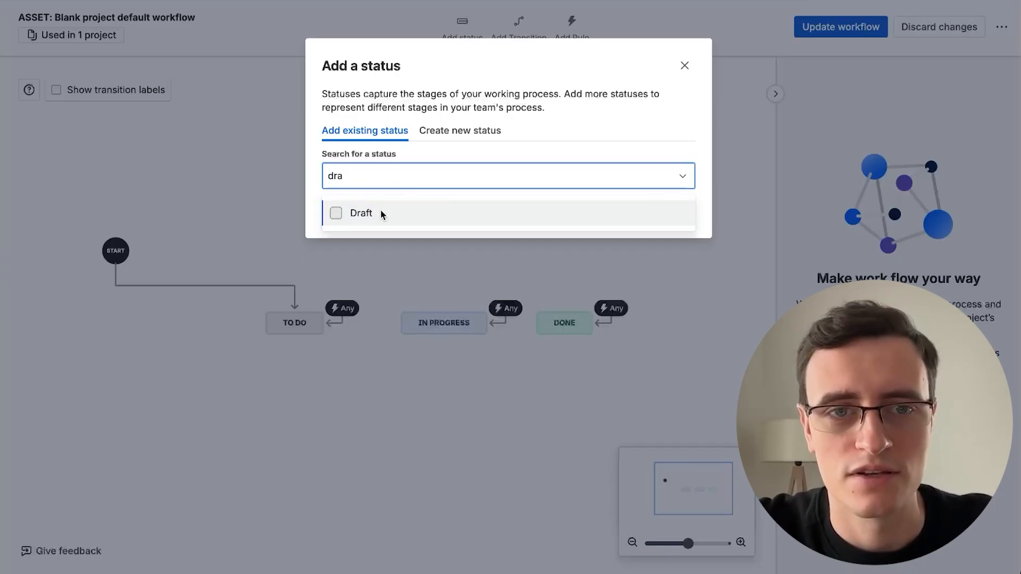
click(381, 212)
click(621, 212)
drag(638, 309, 262, 257)
Step: Reroute the Create transition from START so that it leads to the Draft status
click(184, 319)
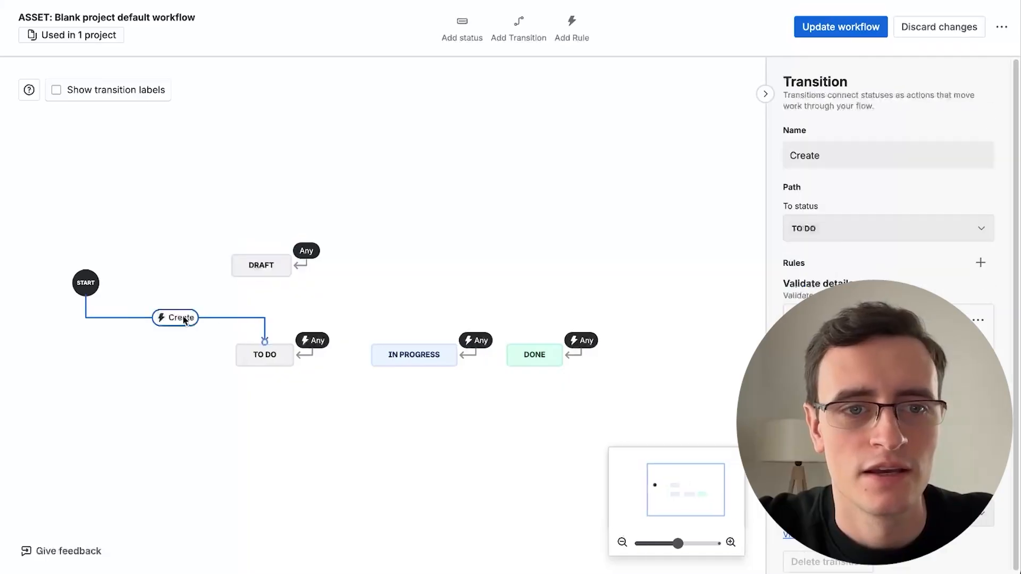
drag(264, 340, 261, 313)
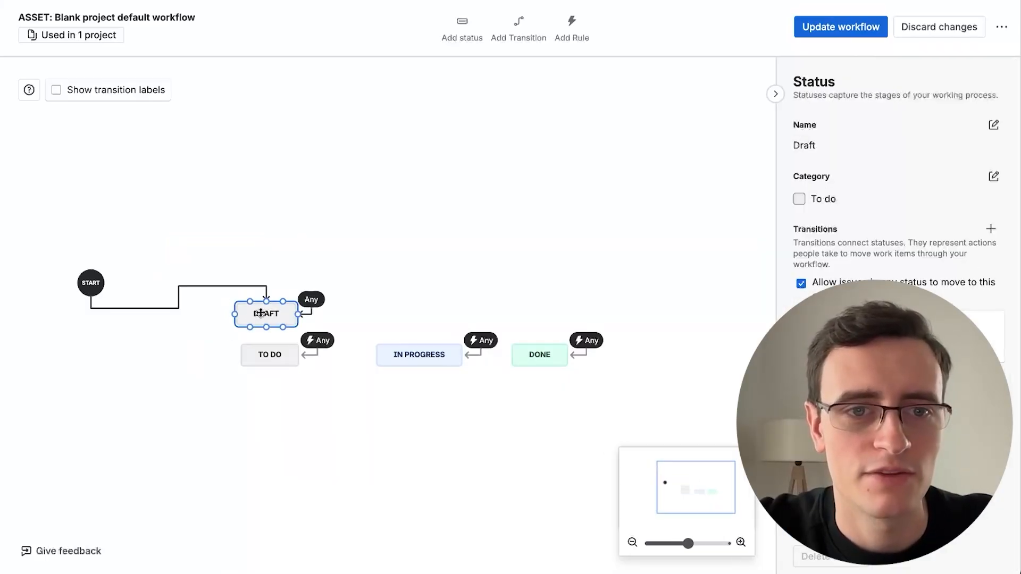
Step: Delete the To Do status from the workflow and move Draft into its place
click(267, 356)
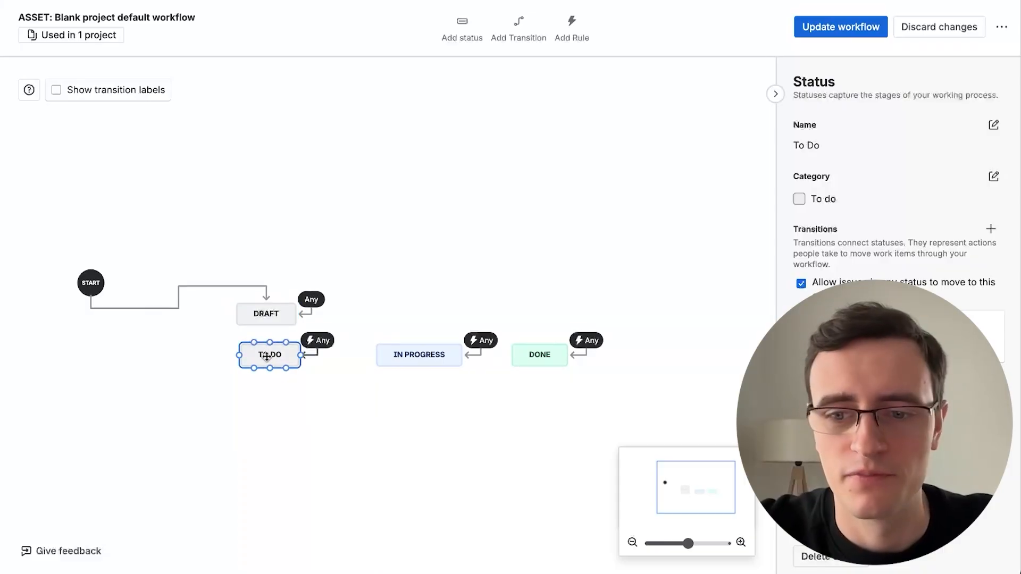
key(Delete)
drag(266, 316, 244, 362)
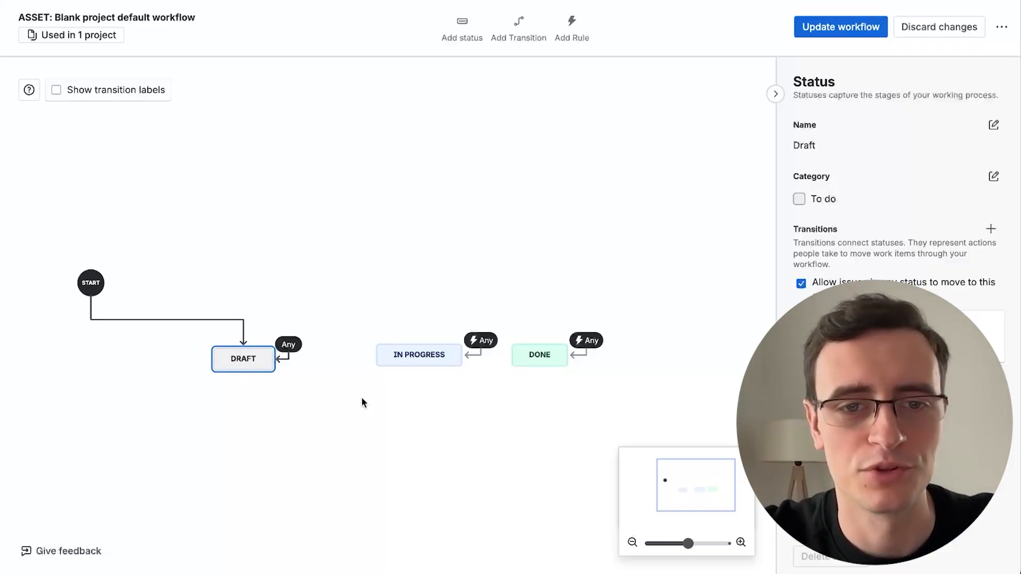
Step: Add the existing Review status to the workflow
click(462, 26)
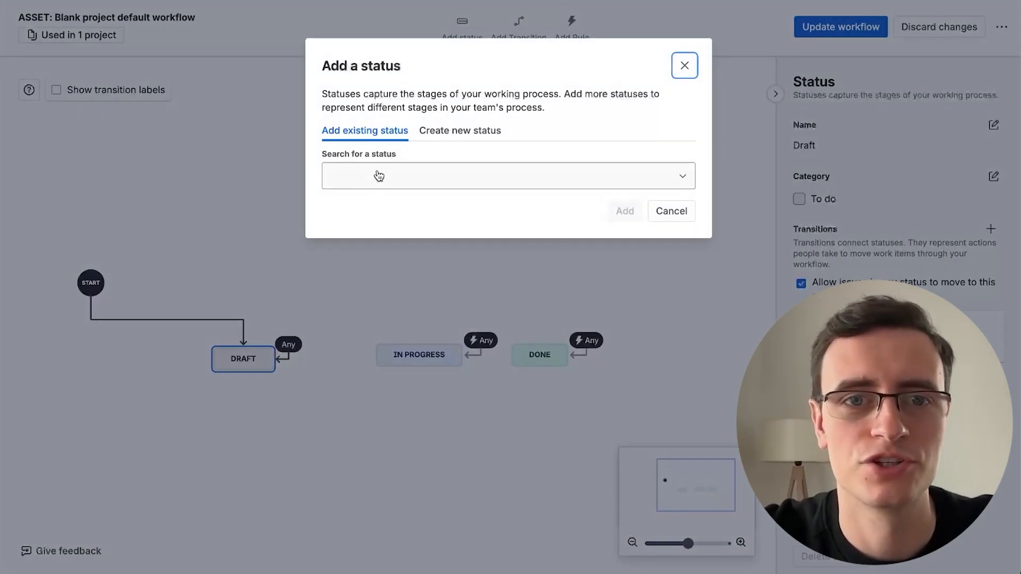
click(378, 175)
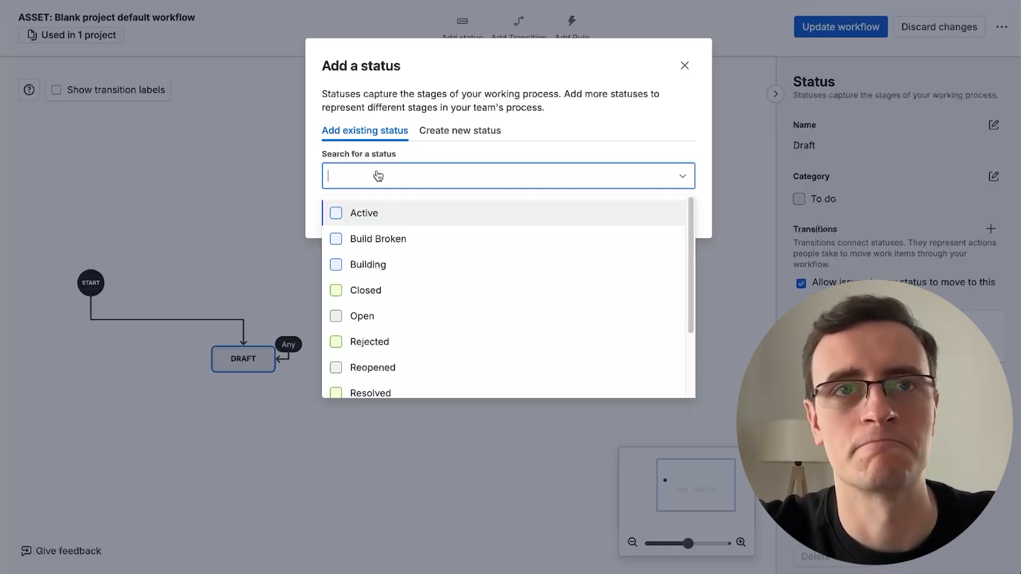
text(review)
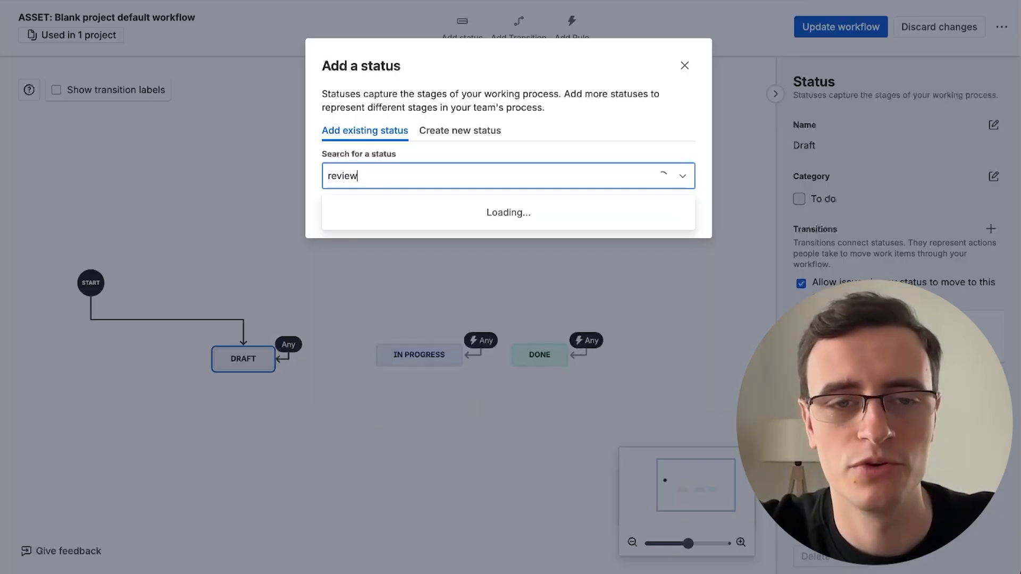
click(349, 216)
click(625, 215)
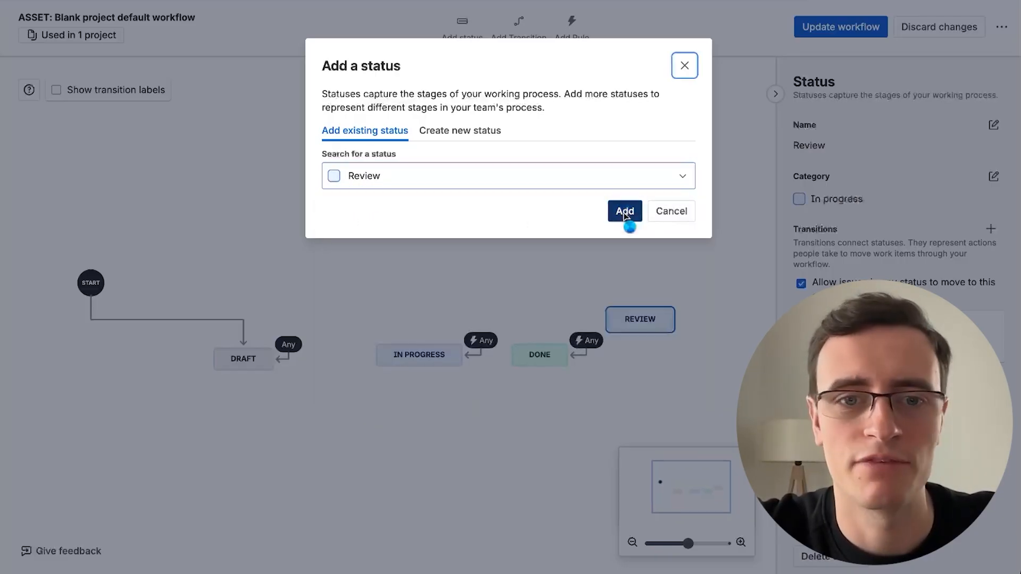
Step: Place the Review status above In Progress on the workflow diagram
drag(649, 305, 387, 309)
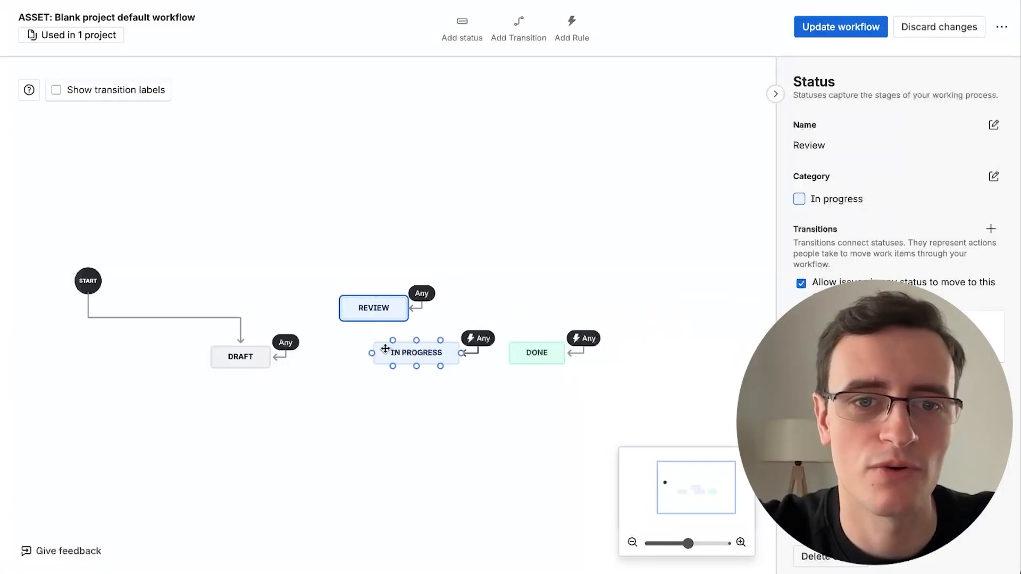
click(463, 21)
click(441, 132)
click(383, 226)
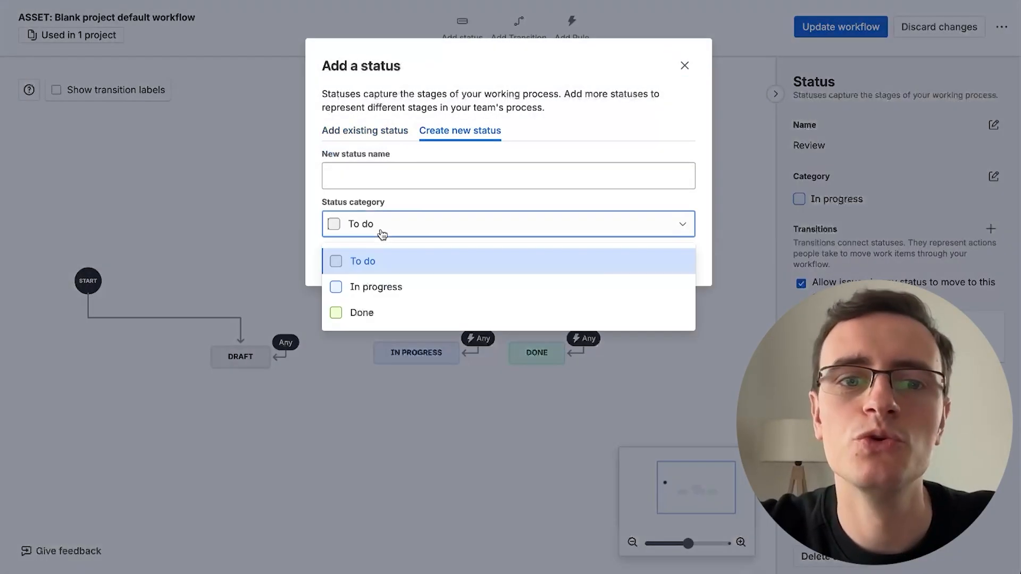
click(375, 286)
click(393, 176)
text(Review)
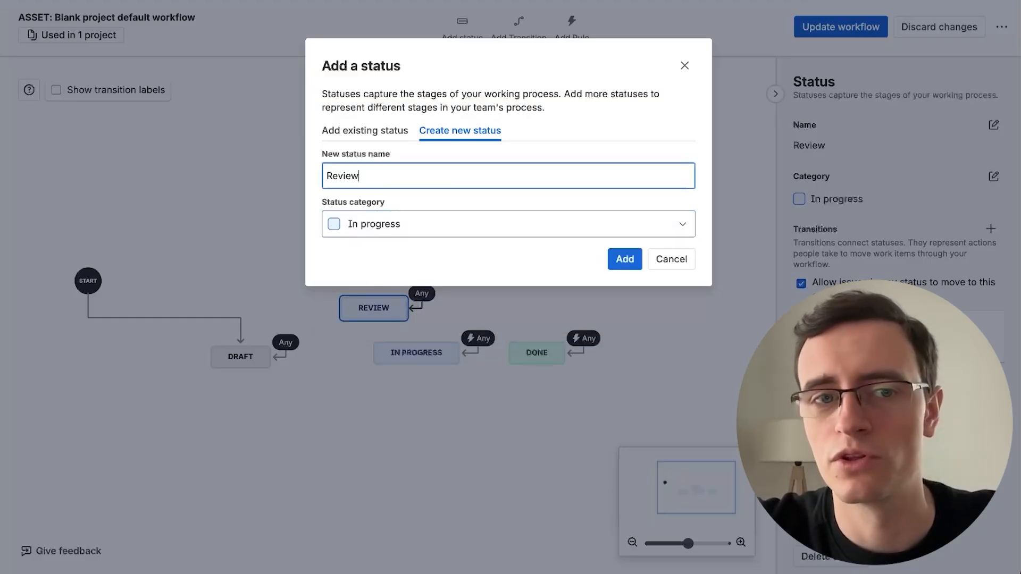
click(671, 259)
Step: Delete the In Progress status, move Review into its place beside Draft, and shift Done further along the row
click(398, 360)
key(Delete)
drag(377, 308, 354, 357)
drag(535, 356, 643, 354)
Step: Add the existing Active status to the workflow and place it right after Review
click(482, 21)
click(407, 180)
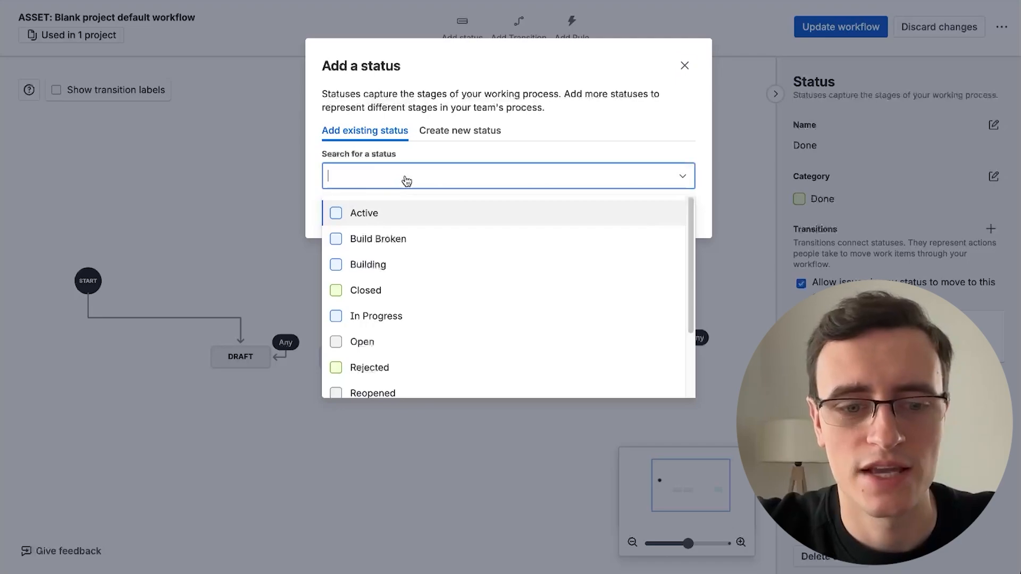
click(384, 216)
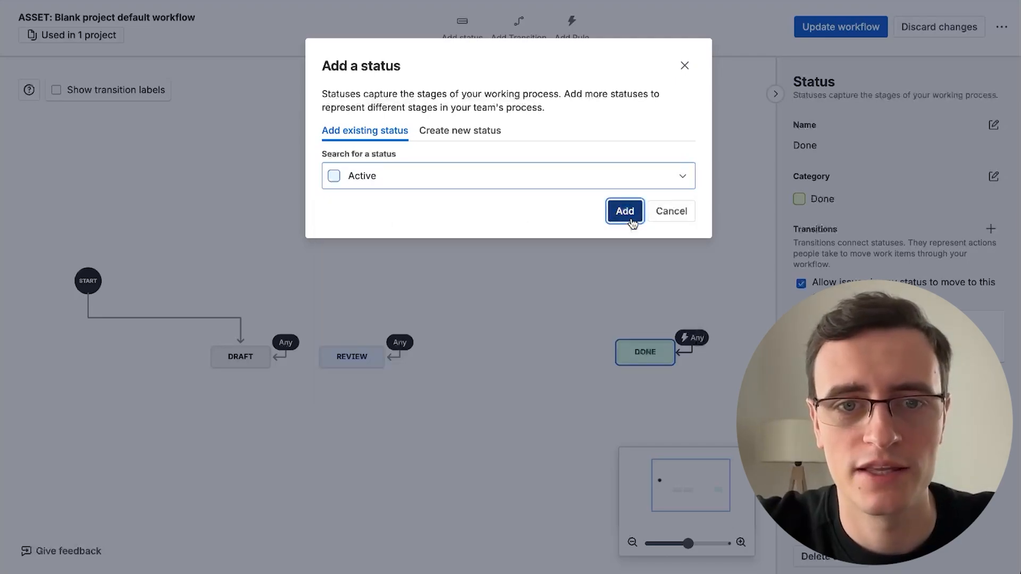
click(622, 210)
drag(683, 316, 405, 355)
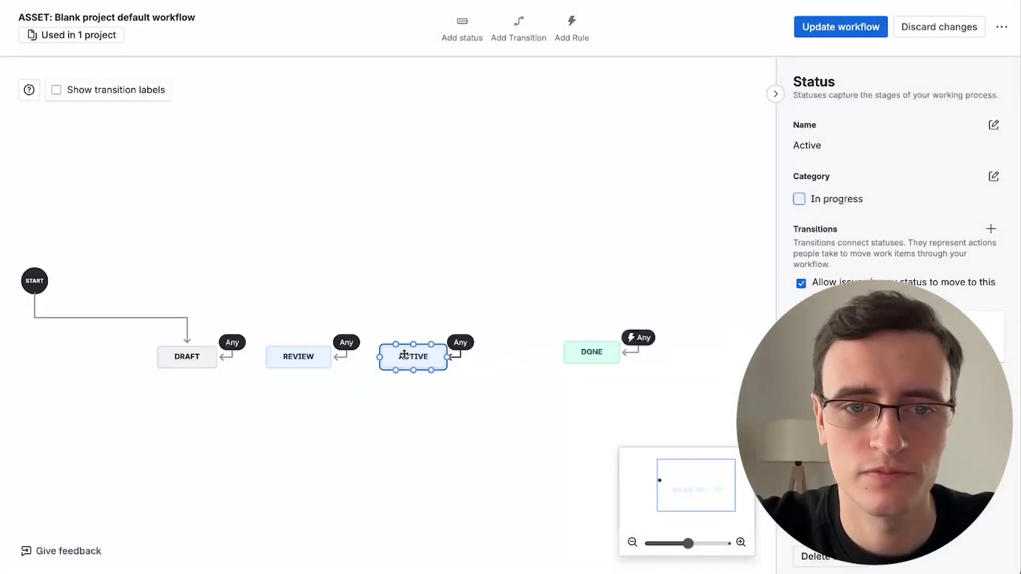
Step: Add the existing Retired status to the workflow after Active and delete the Done status
click(462, 24)
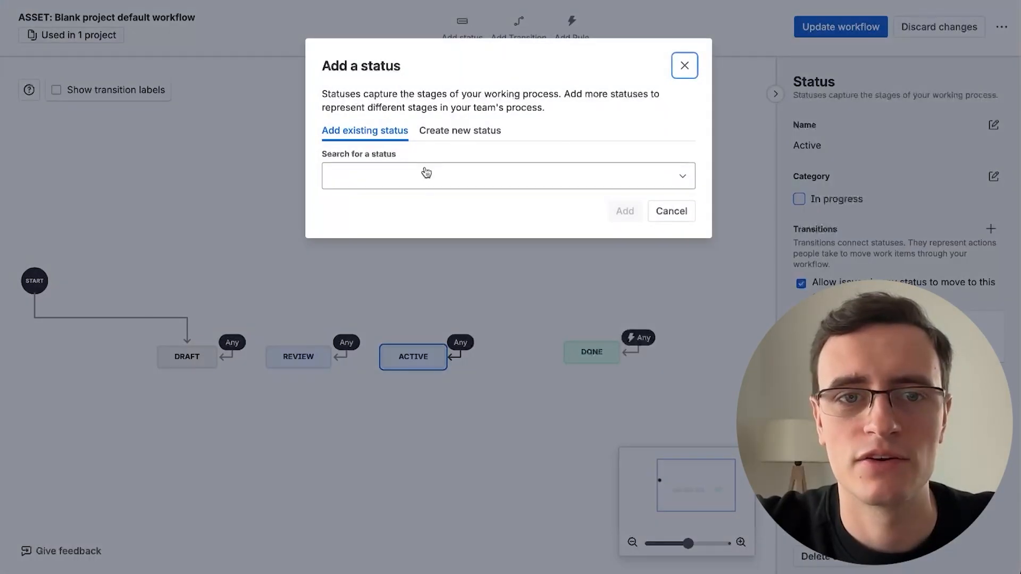
click(423, 181)
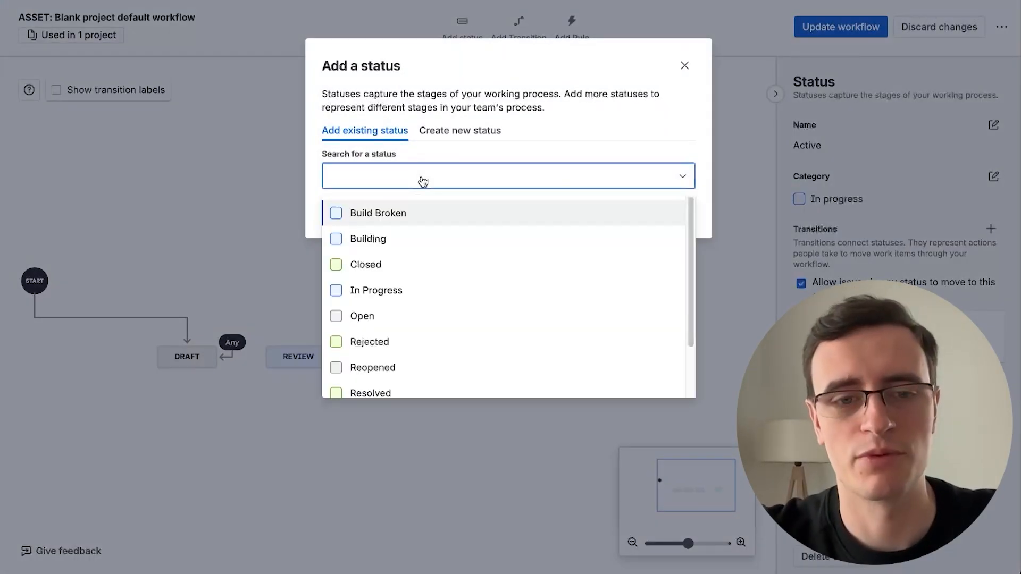
text(reti)
click(394, 213)
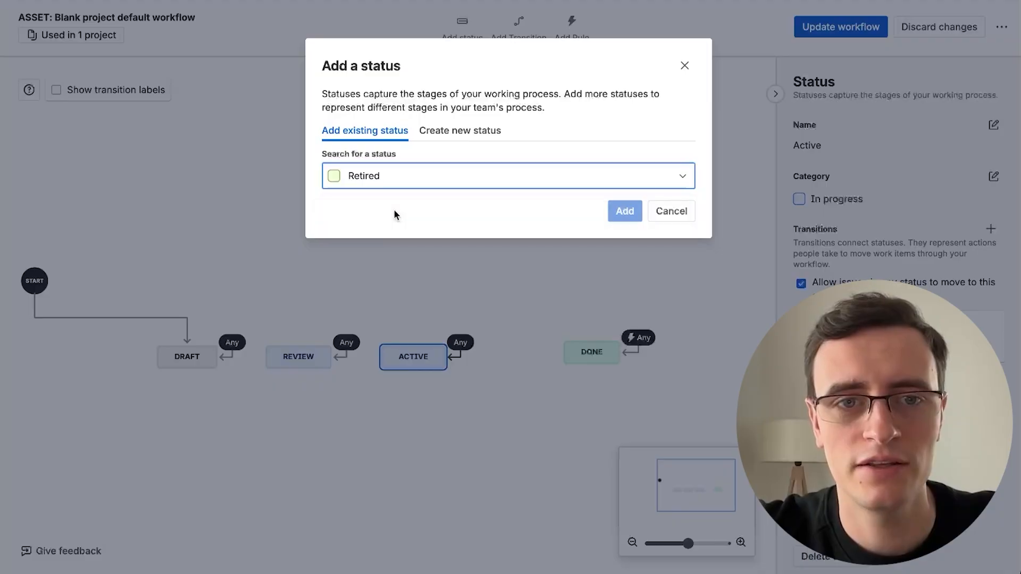
click(627, 213)
drag(689, 317, 515, 355)
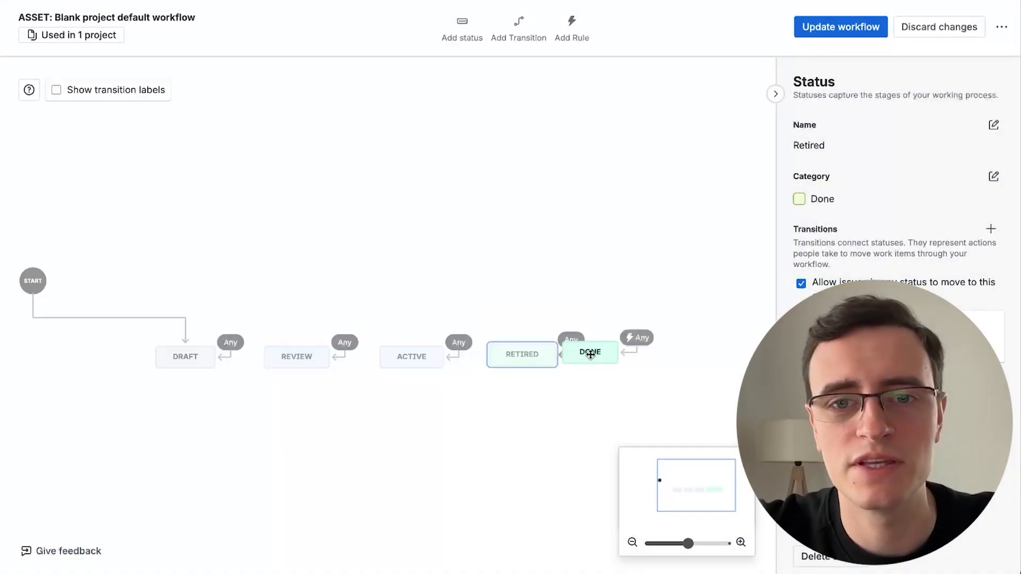
click(653, 356)
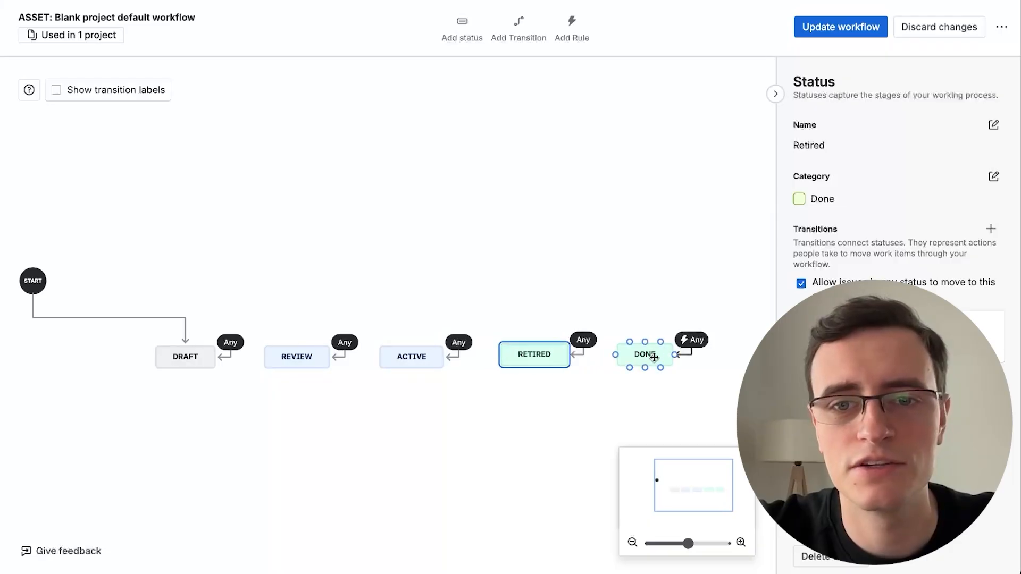
key(Delete)
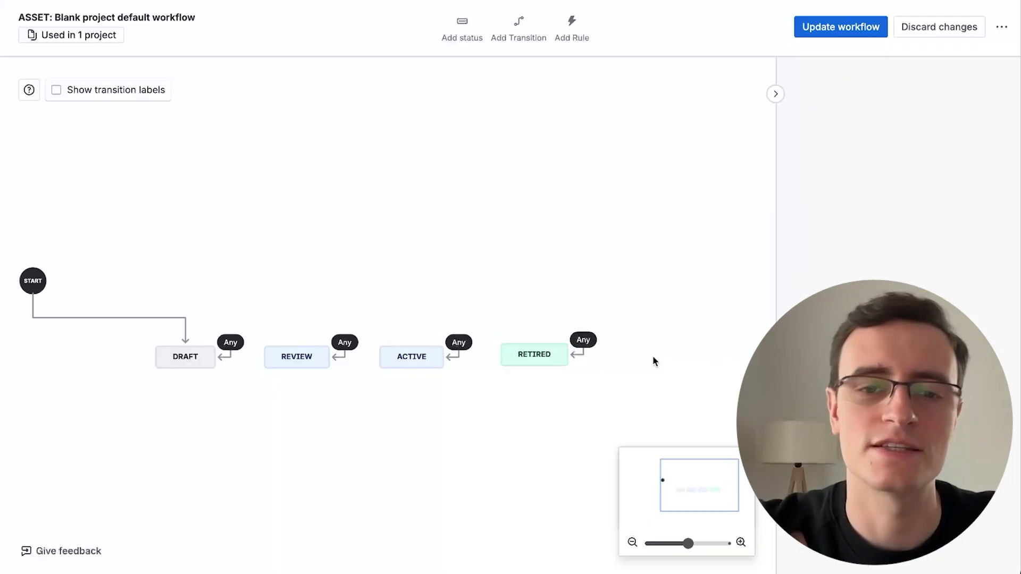
Step: Add the existing Rejected status to the workflow and line it up after Retired
click(462, 30)
click(464, 133)
click(397, 223)
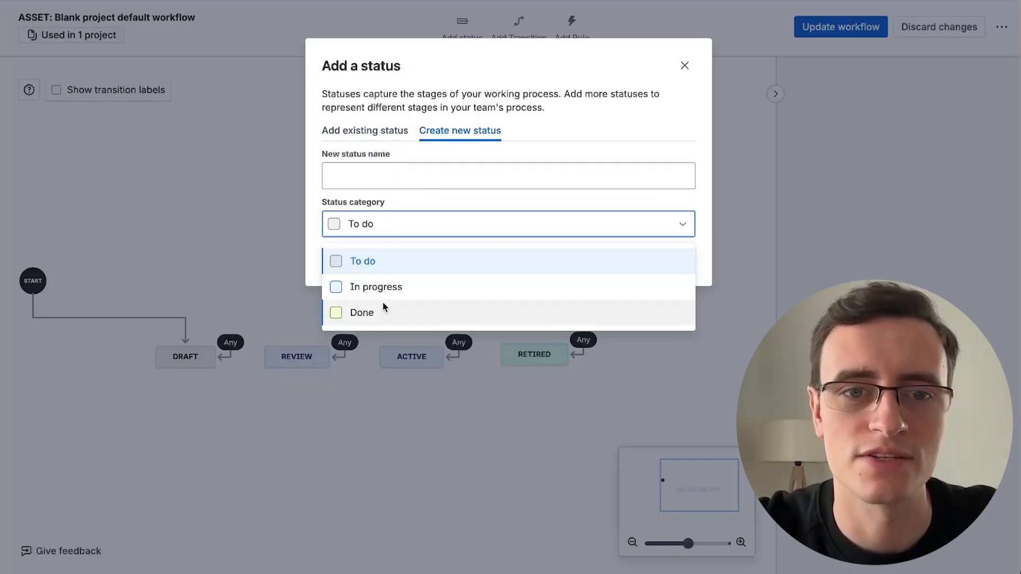
click(365, 130)
click(389, 177)
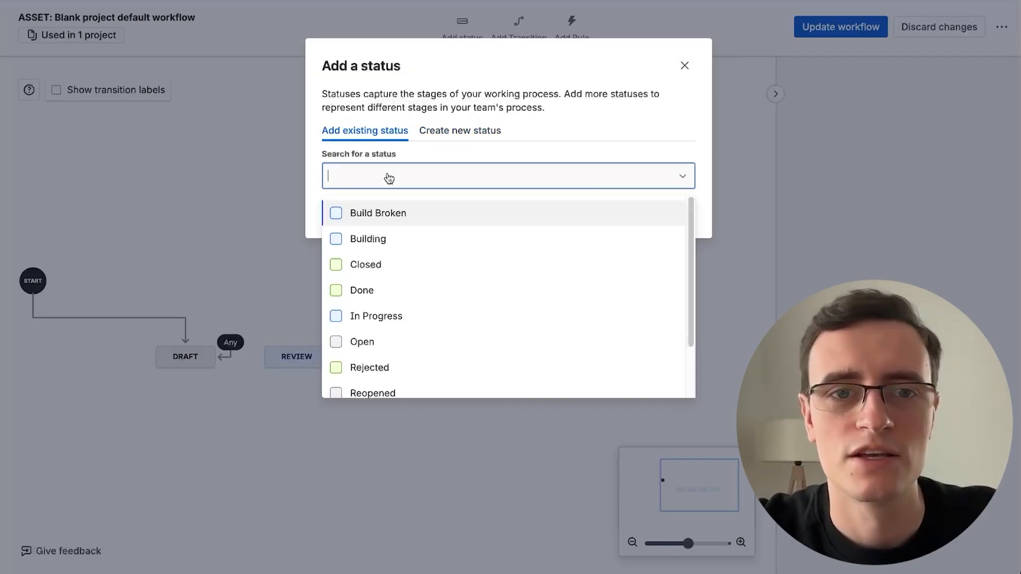
click(367, 367)
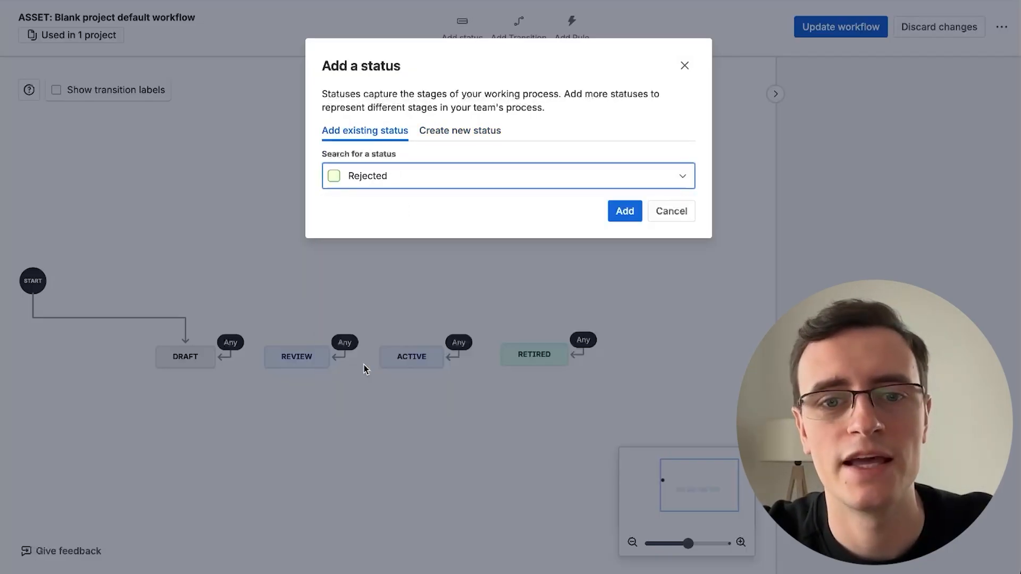
click(626, 211)
drag(657, 320, 673, 357)
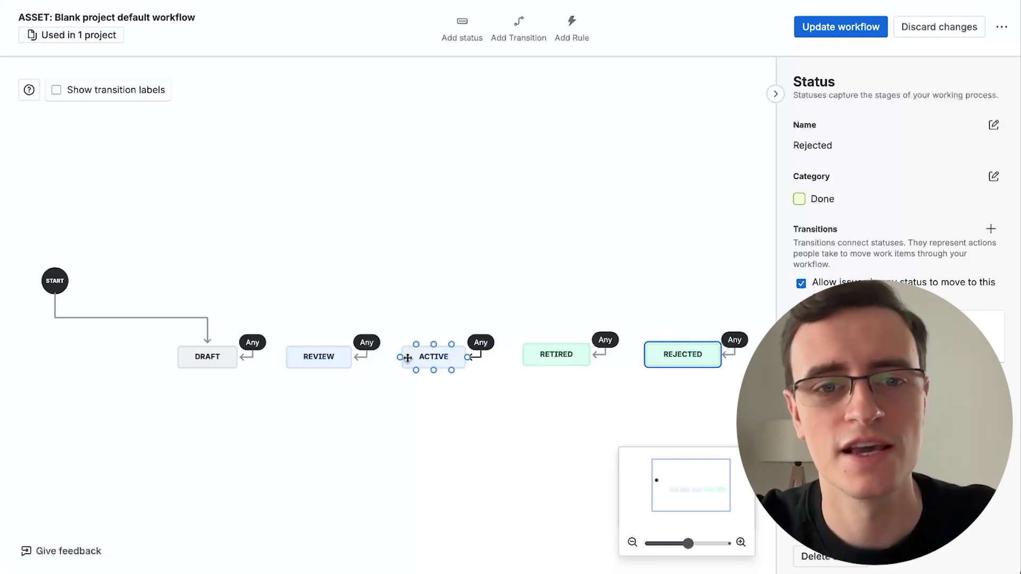
click(253, 343)
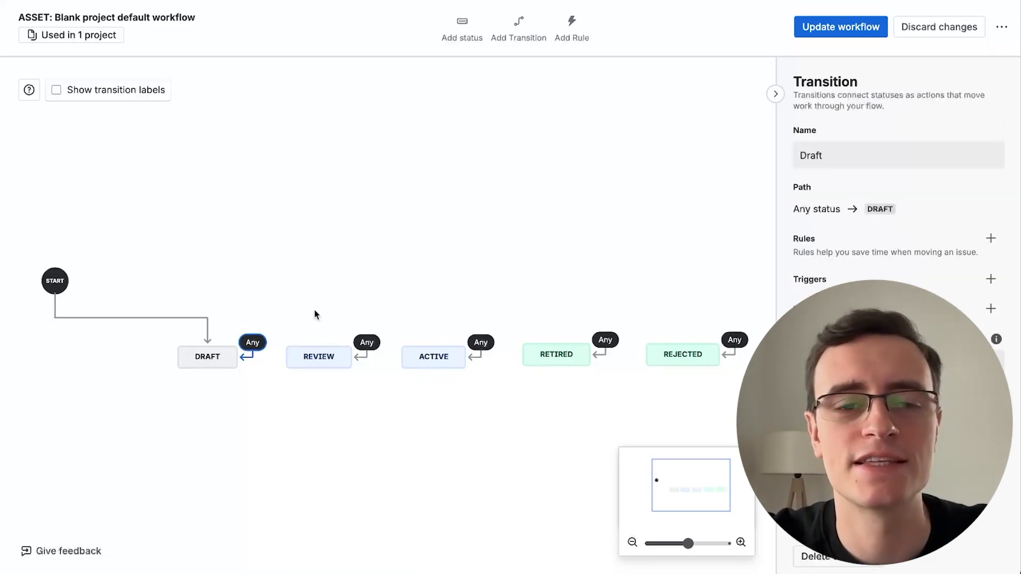
click(267, 413)
click(432, 356)
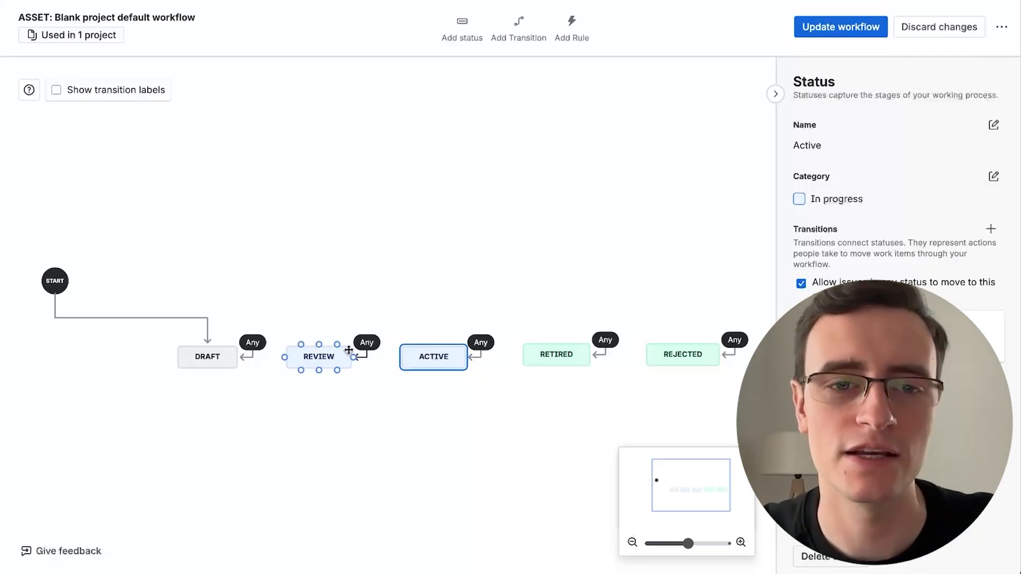
Step: Create a transition from Review to Active named "Reviewed and approved asset"
click(311, 359)
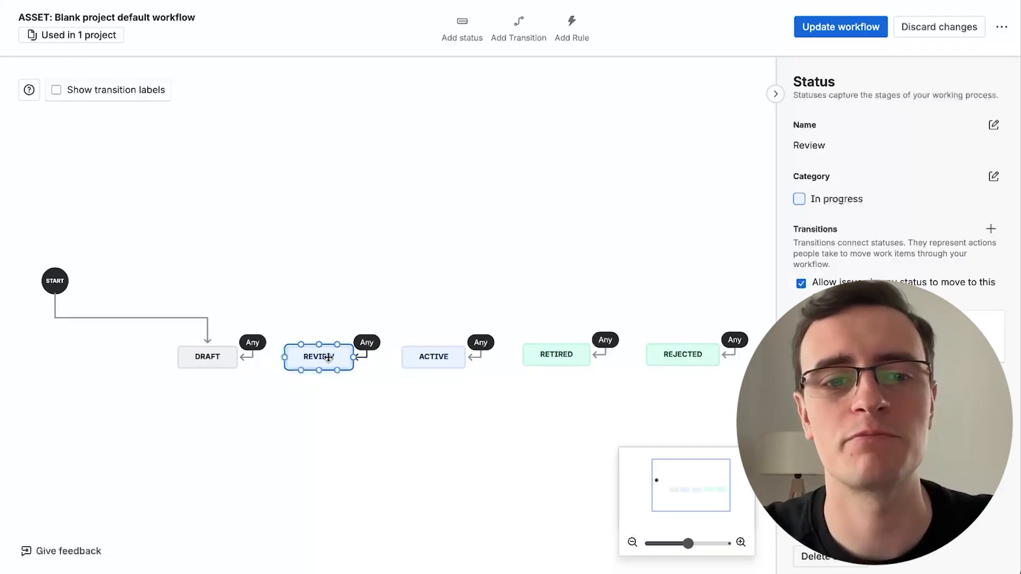
drag(319, 369, 320, 381)
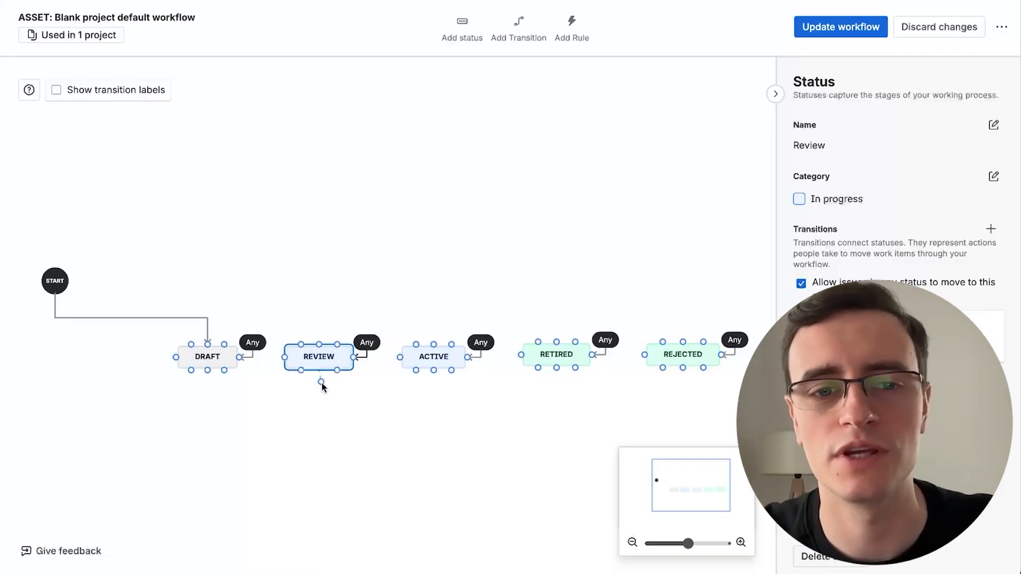
drag(408, 400, 434, 370)
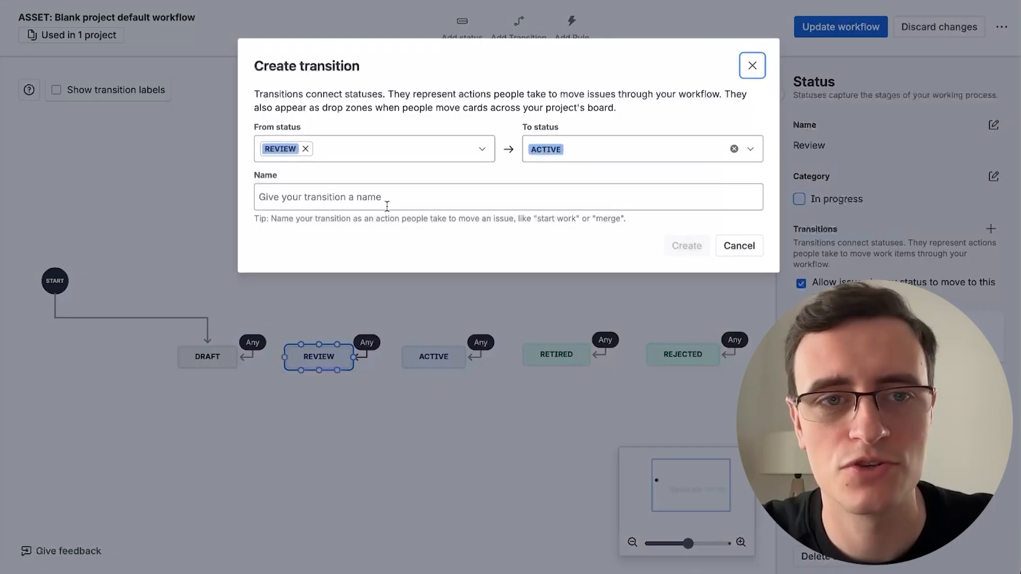
click(326, 196)
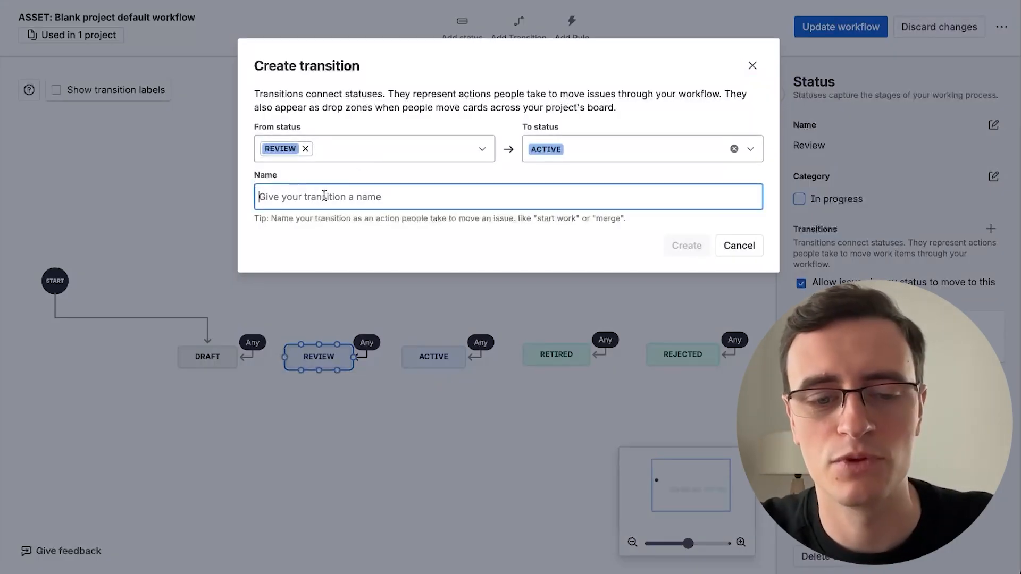
text(Review)
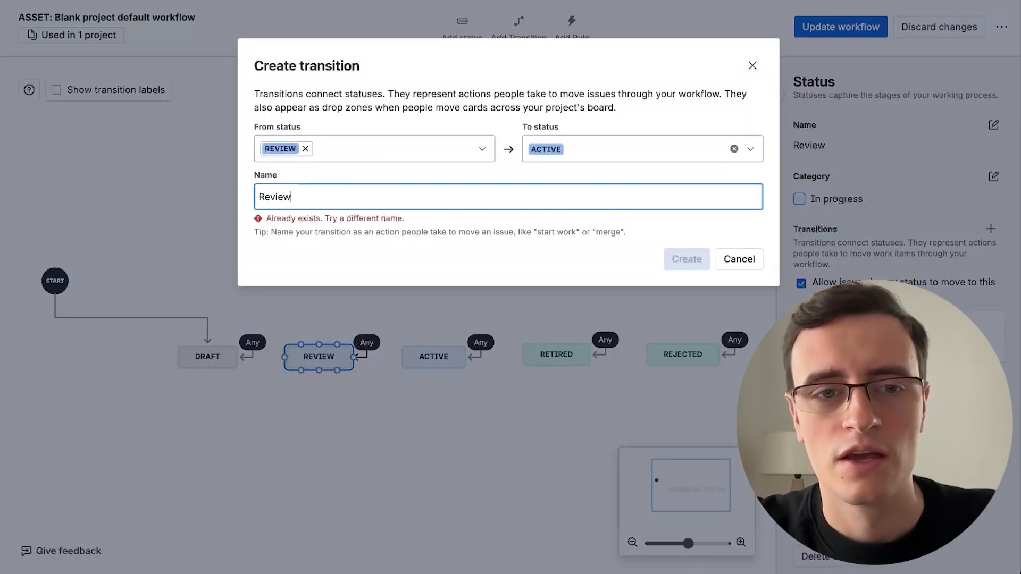
text(ed and approved asset)
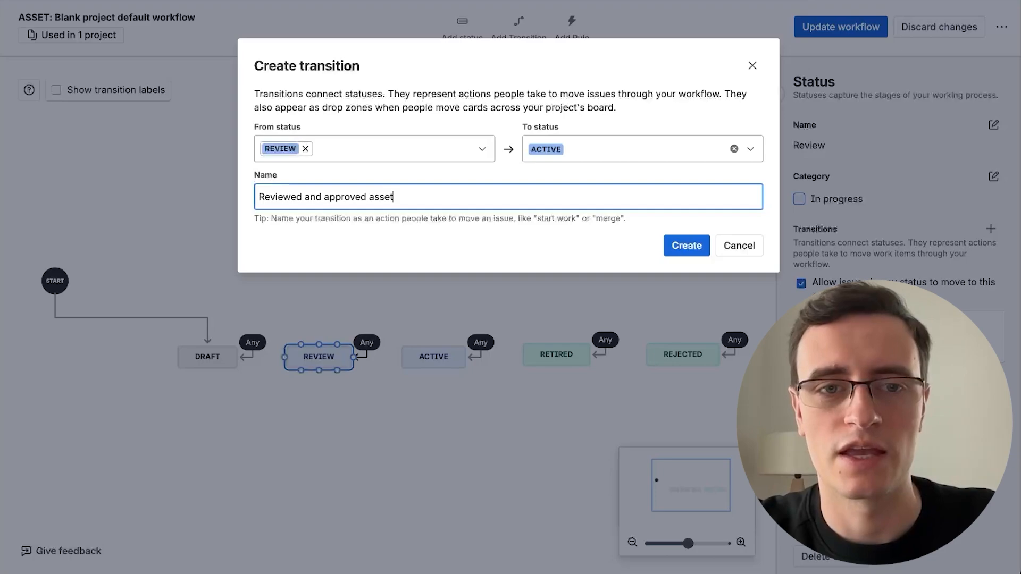
click(690, 247)
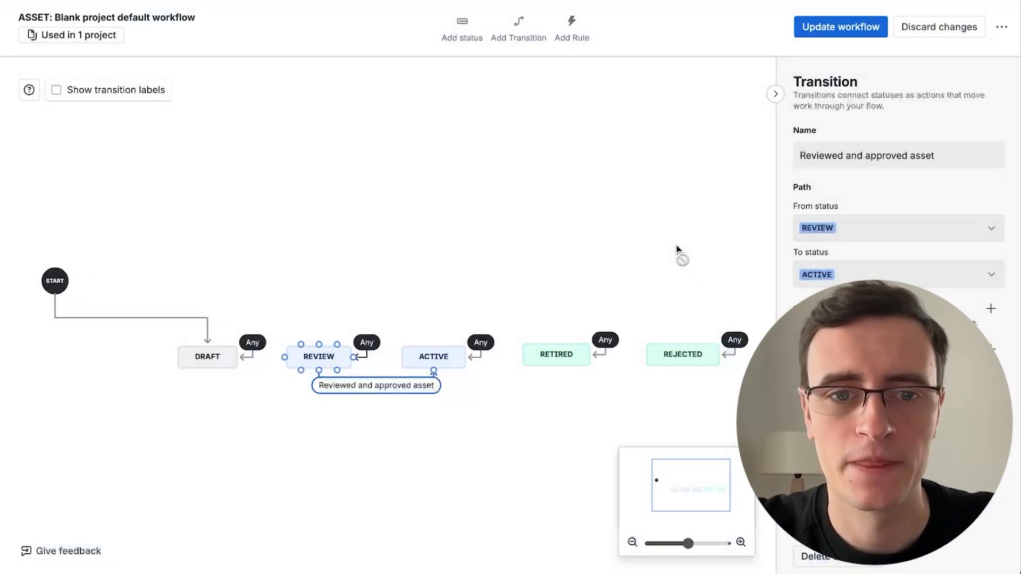
Step: Delete the transition that lets any status move to Active
drag(382, 387, 382, 362)
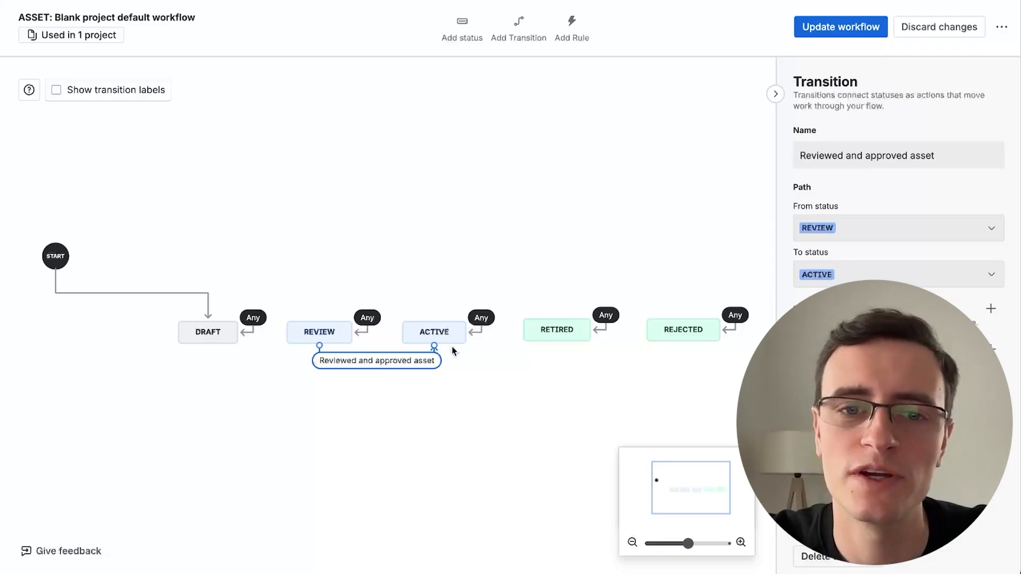
click(482, 317)
key(Delete)
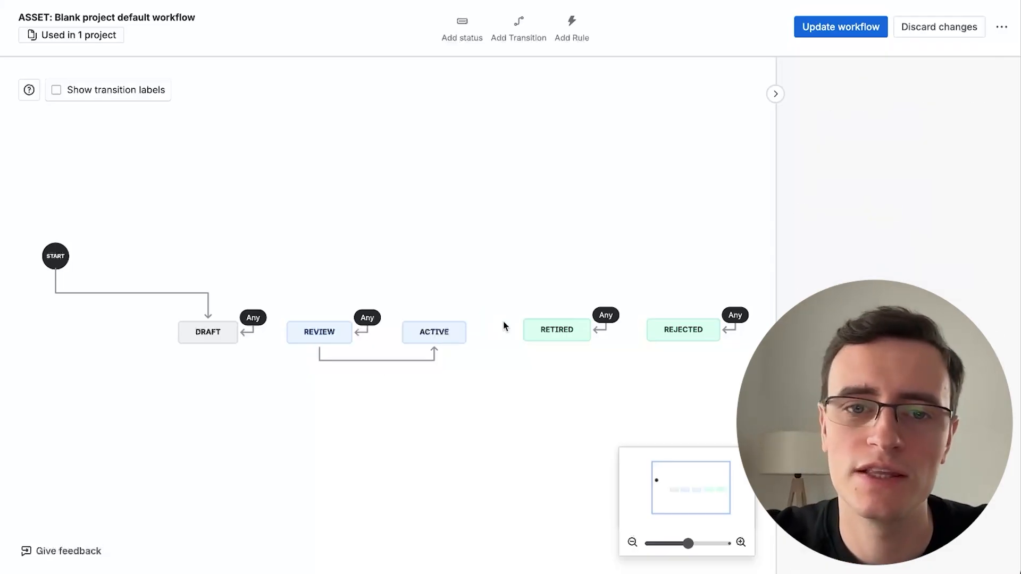
Step: Create a transition from Active back to Review, running above the two statuses, named "Needs review"
click(435, 333)
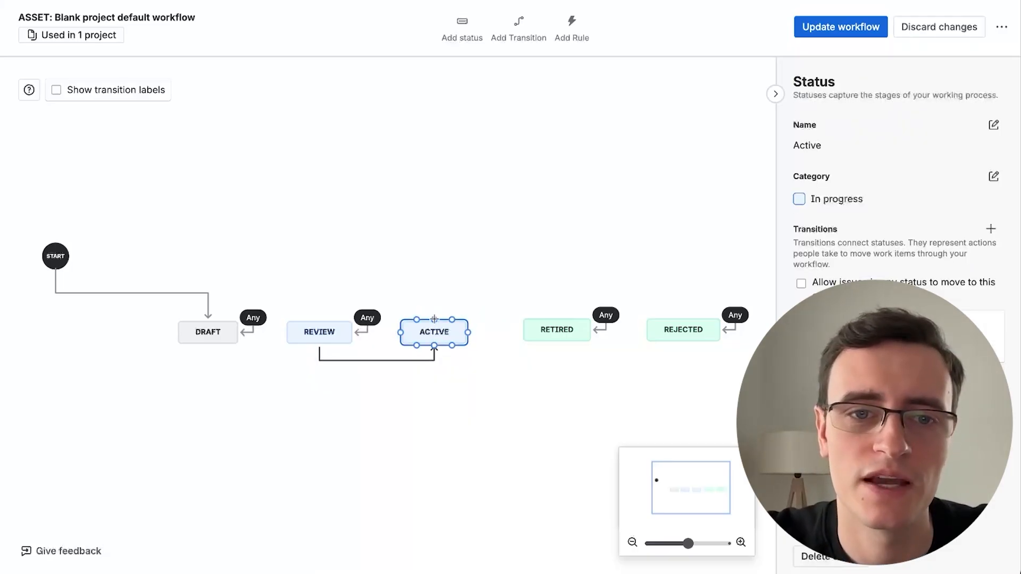
drag(434, 319, 319, 322)
click(358, 200)
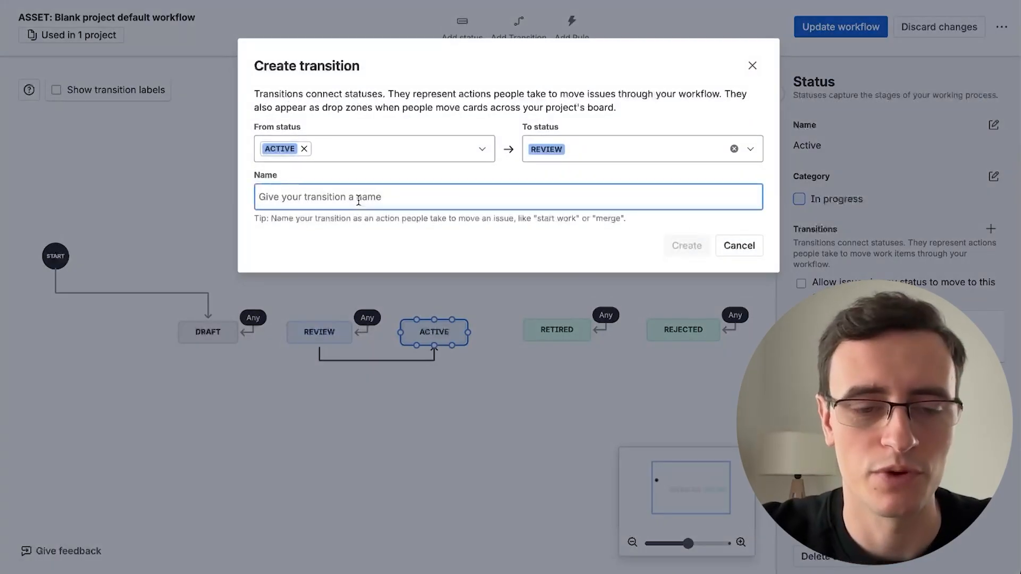
text(Needs)
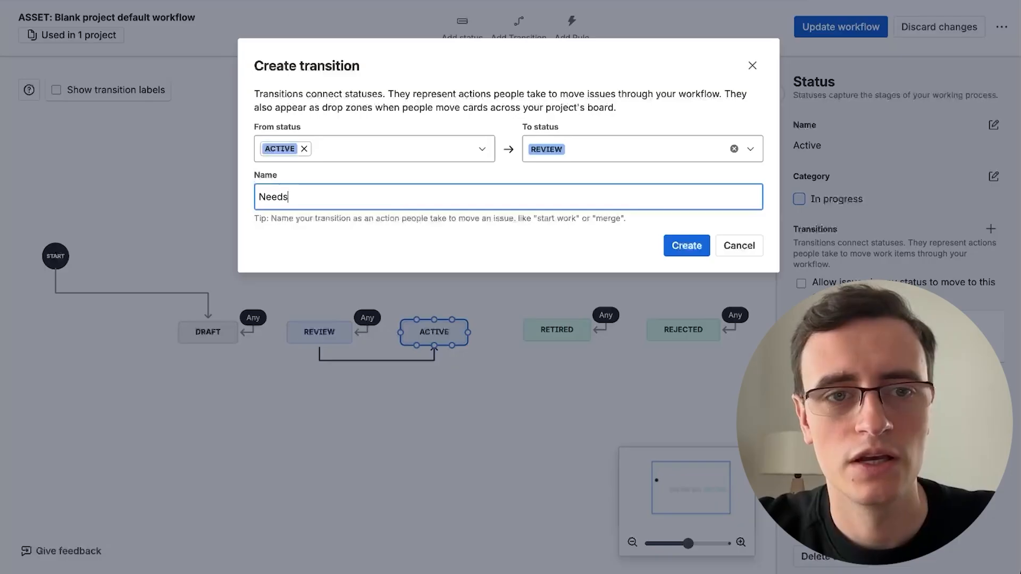
click(685, 245)
drag(379, 293, 379, 295)
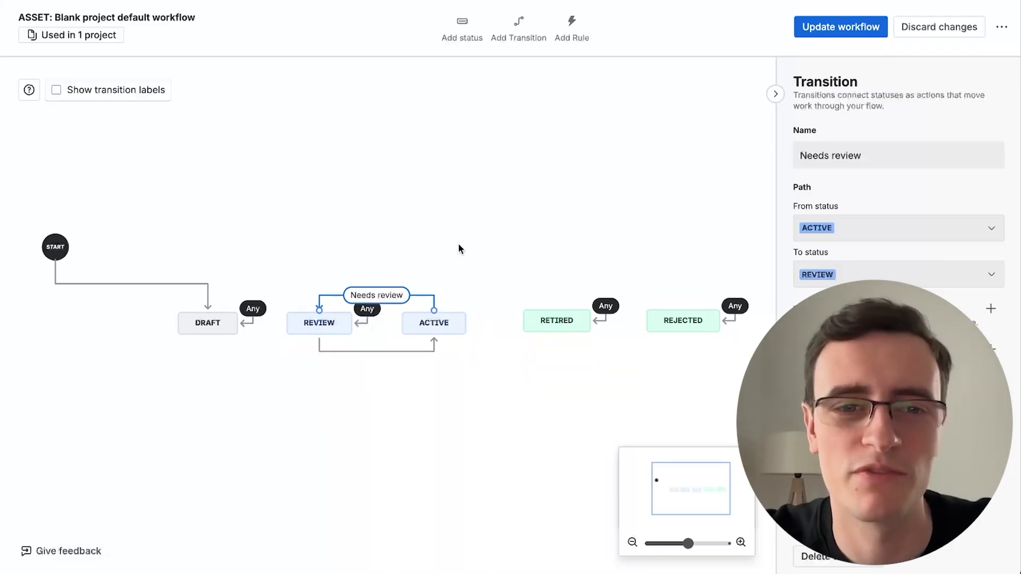
Step: Create a transition from Active to Retired named "Retire asset"
click(460, 248)
click(443, 326)
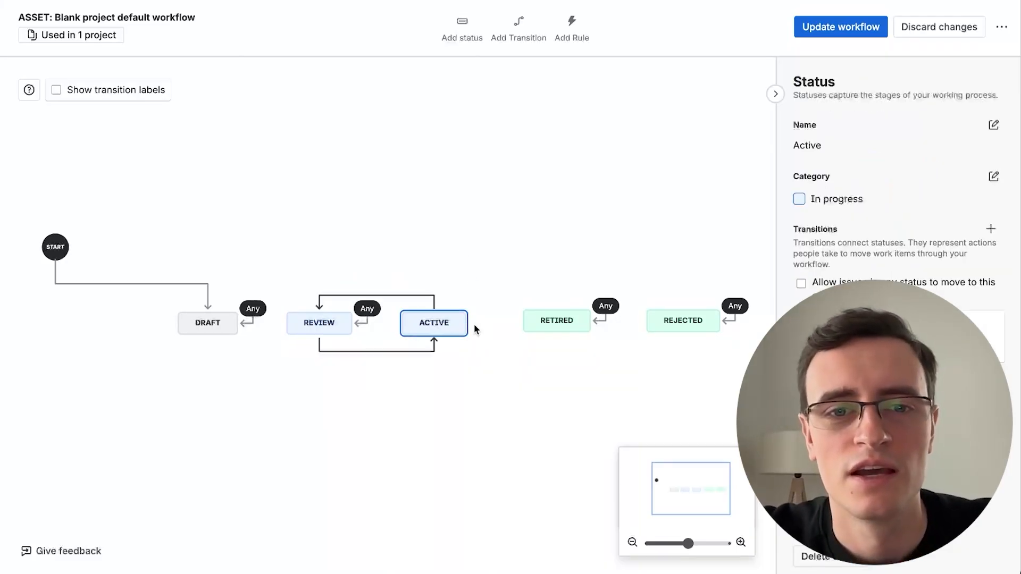
drag(468, 322, 527, 320)
click(385, 199)
text(Retire asset)
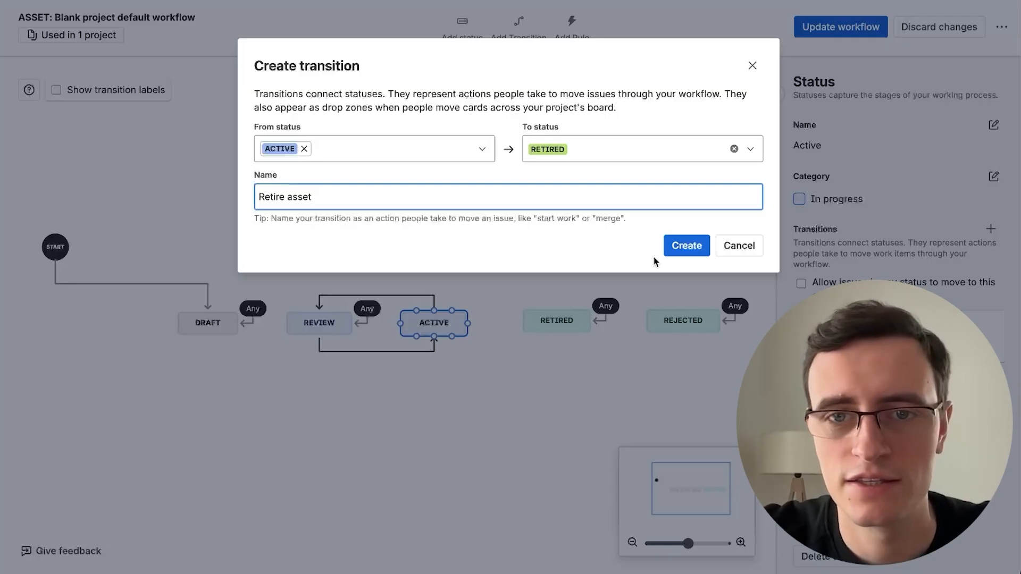
click(677, 246)
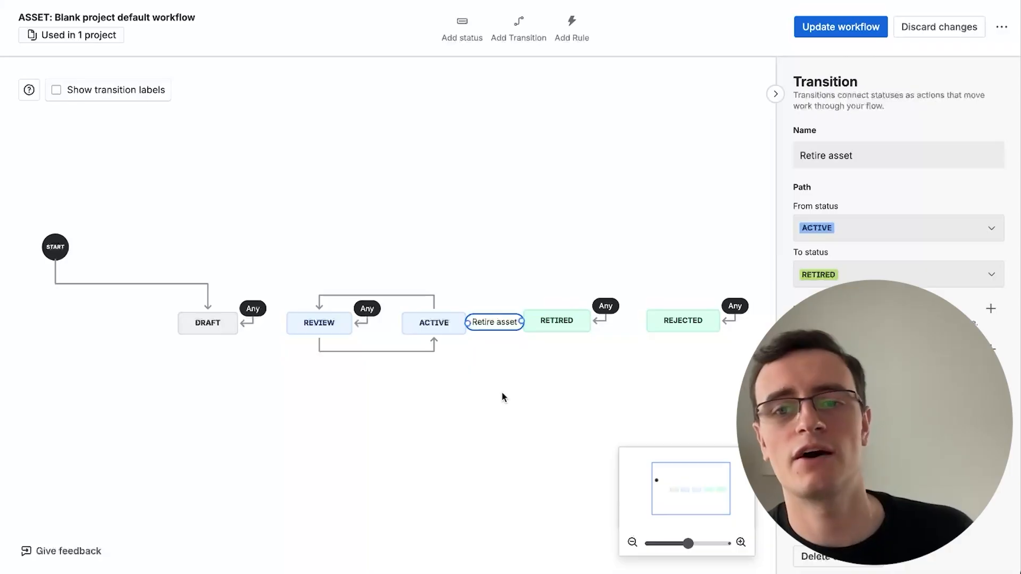
Step: Inspect the "Reviewed and approved asset" transition between Review and Active
click(343, 351)
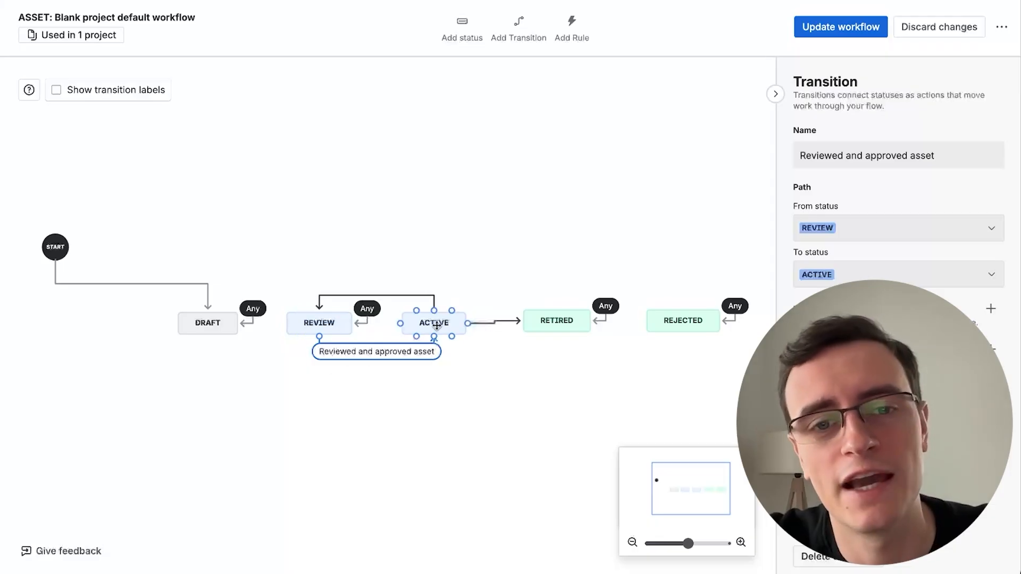
click(989, 309)
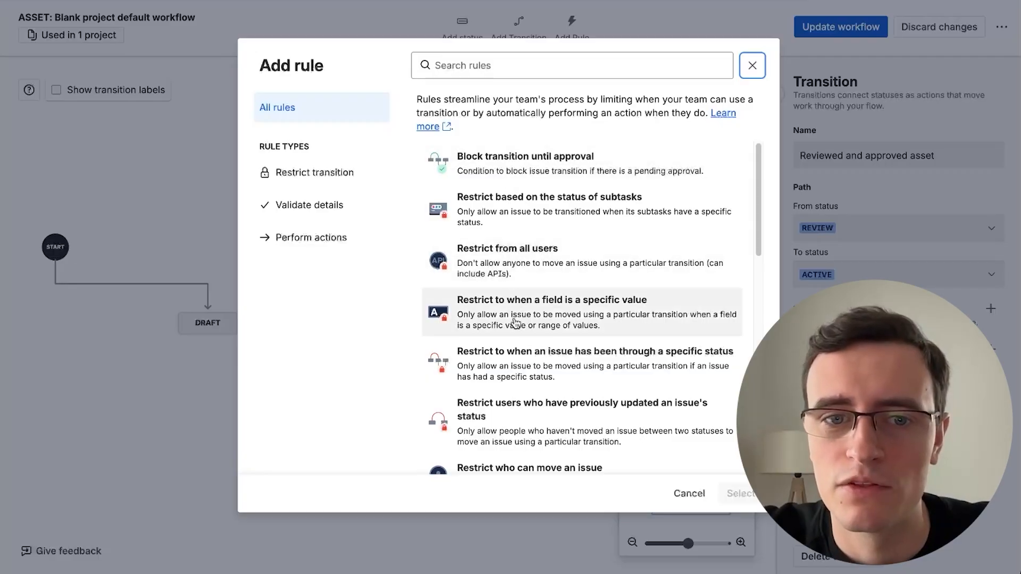
scroll(479, 340, down, 3)
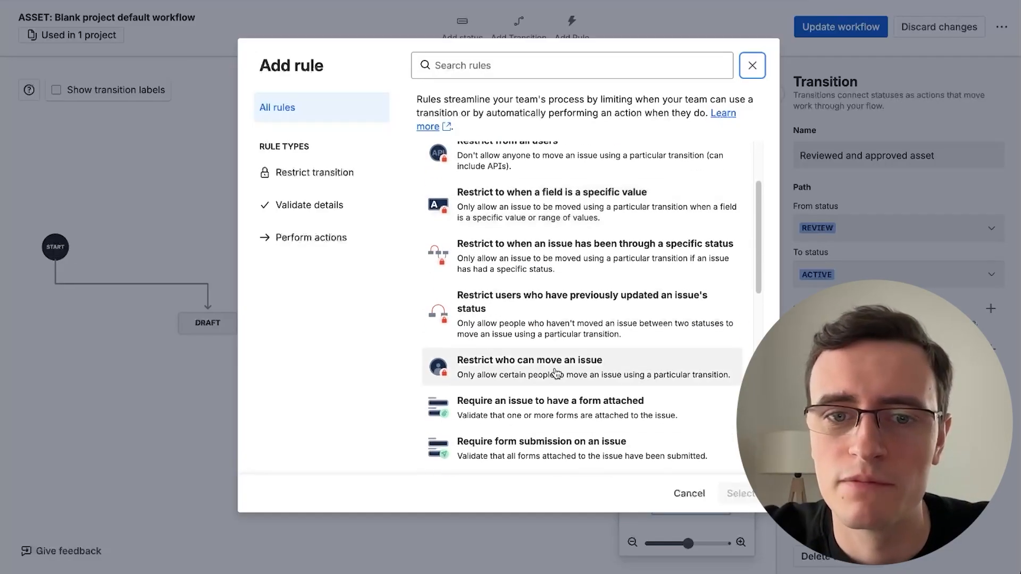
click(540, 376)
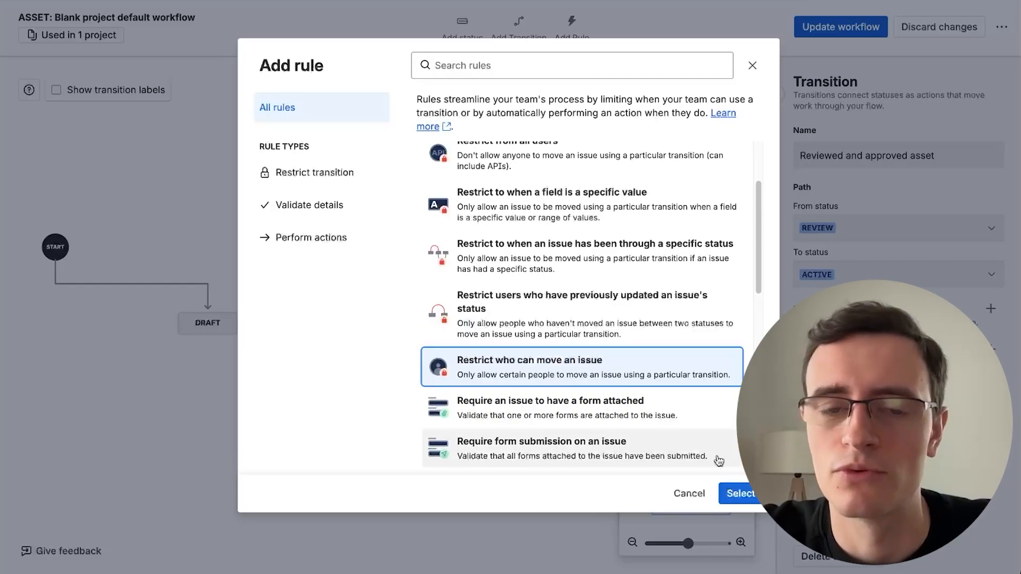
click(741, 492)
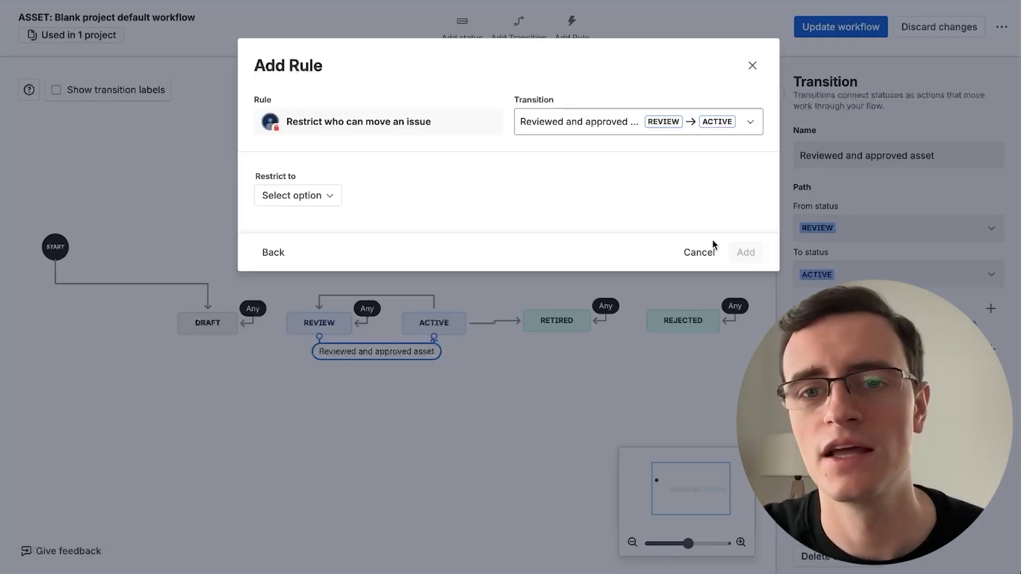
click(697, 255)
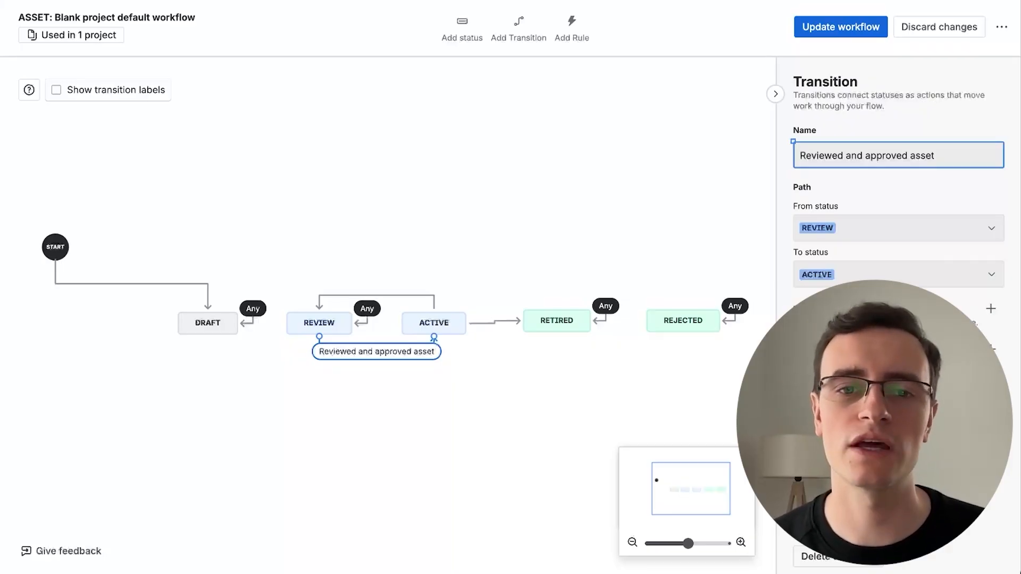
click(561, 459)
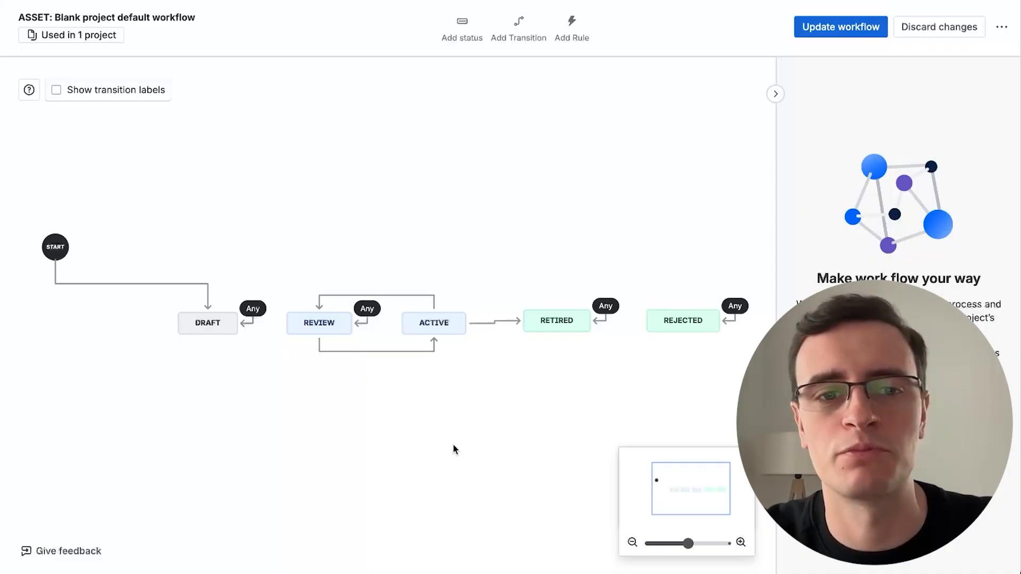
Step: Update the workflow, moving To Do items to Draft, In Progress to Review and Done to Retired, and close the workflow editor
click(860, 31)
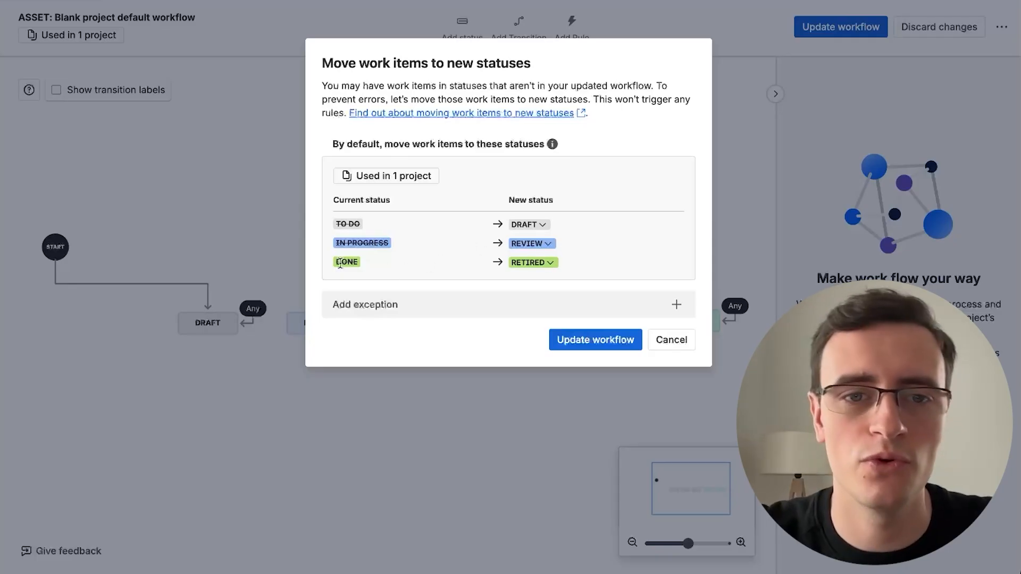
click(588, 342)
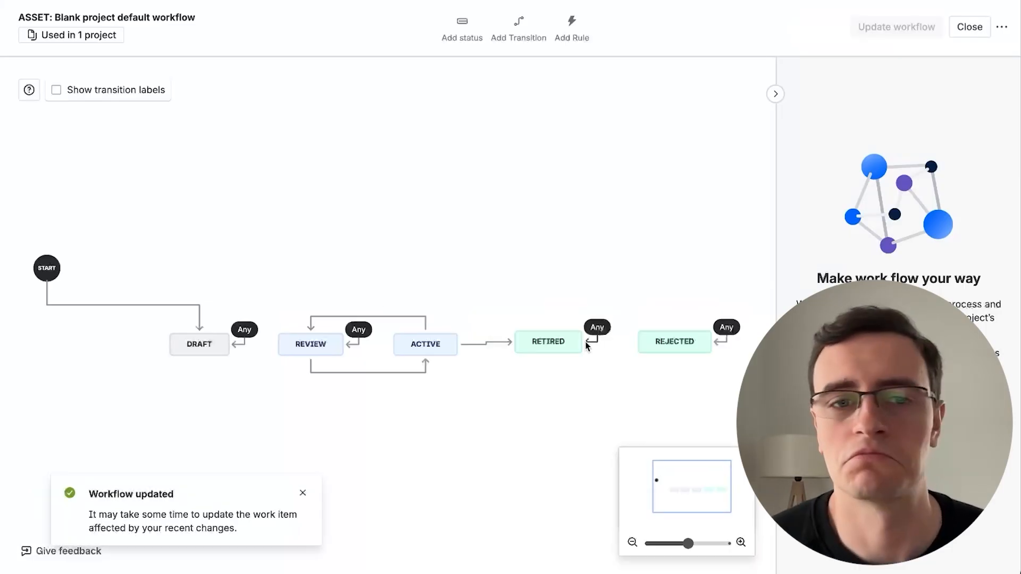
click(968, 27)
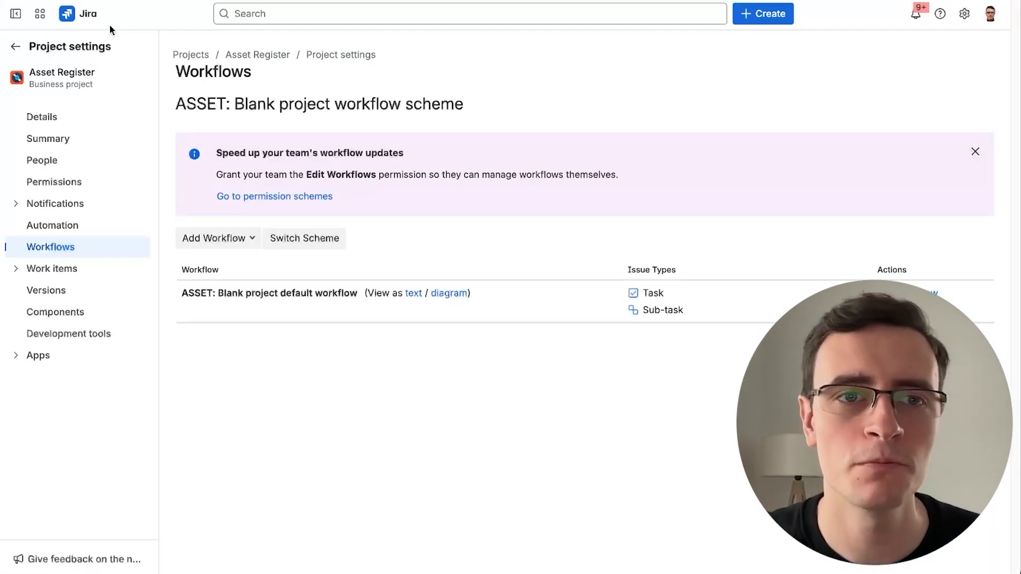
Step: Open the Asset Register board and move the Review column between Draft and Active
click(274, 58)
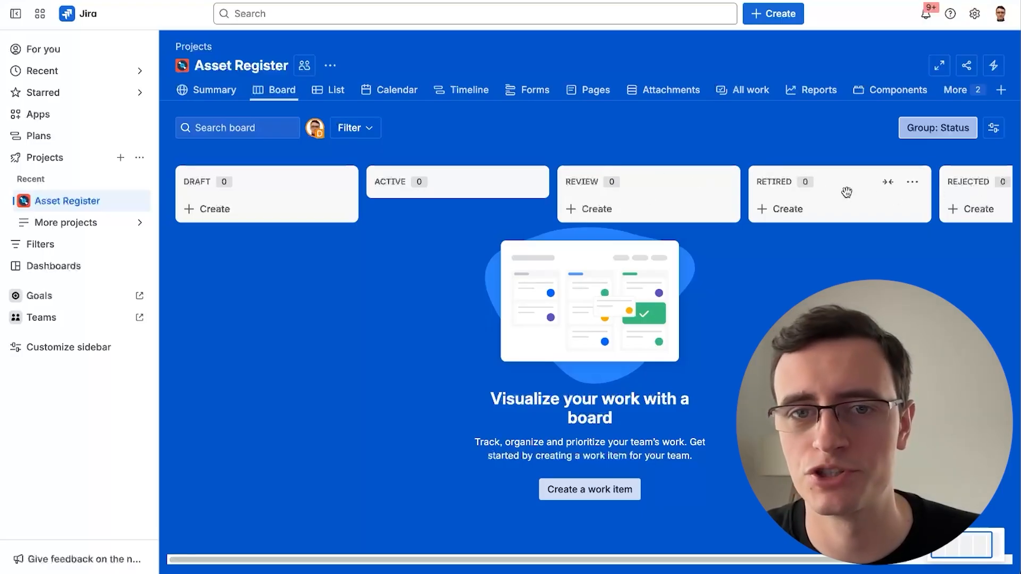
drag(638, 180, 391, 177)
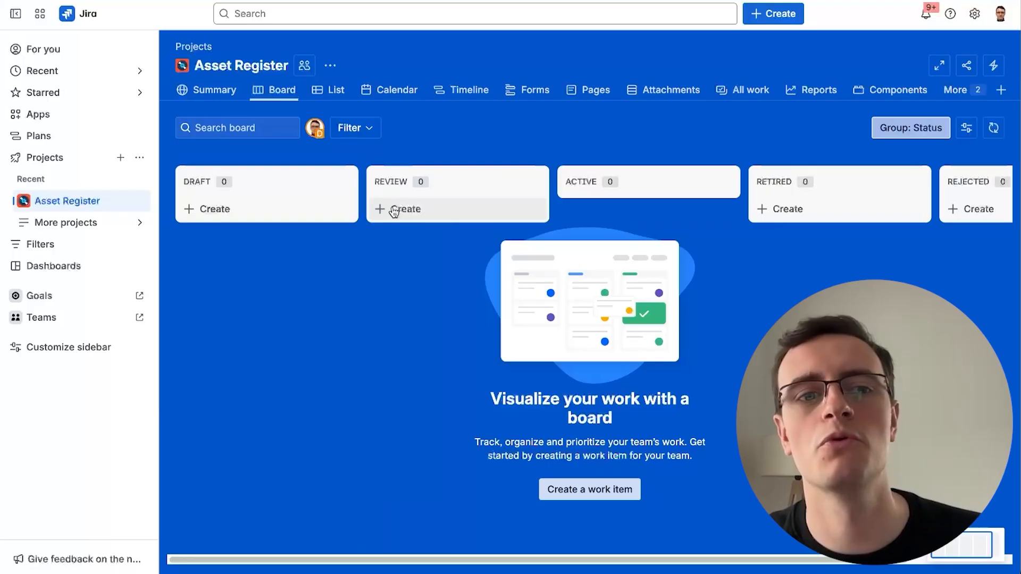